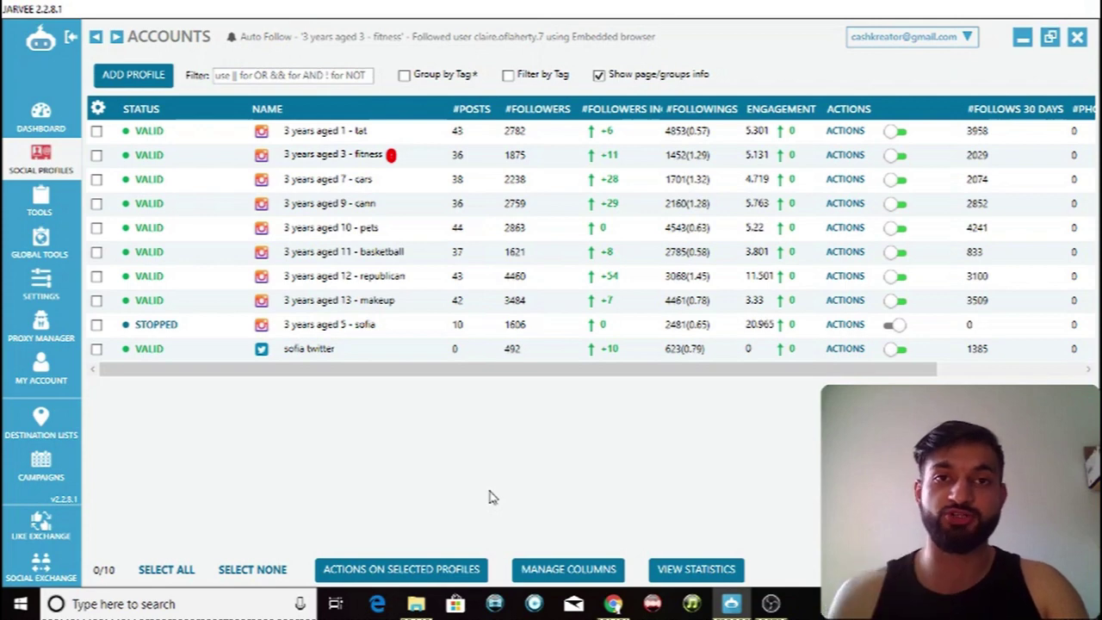
- Open the Social Exchange tool and switch to Chrome to read the introduction of its knowledge-base article
{"action": "left_click", "coordinate": [41, 566]}
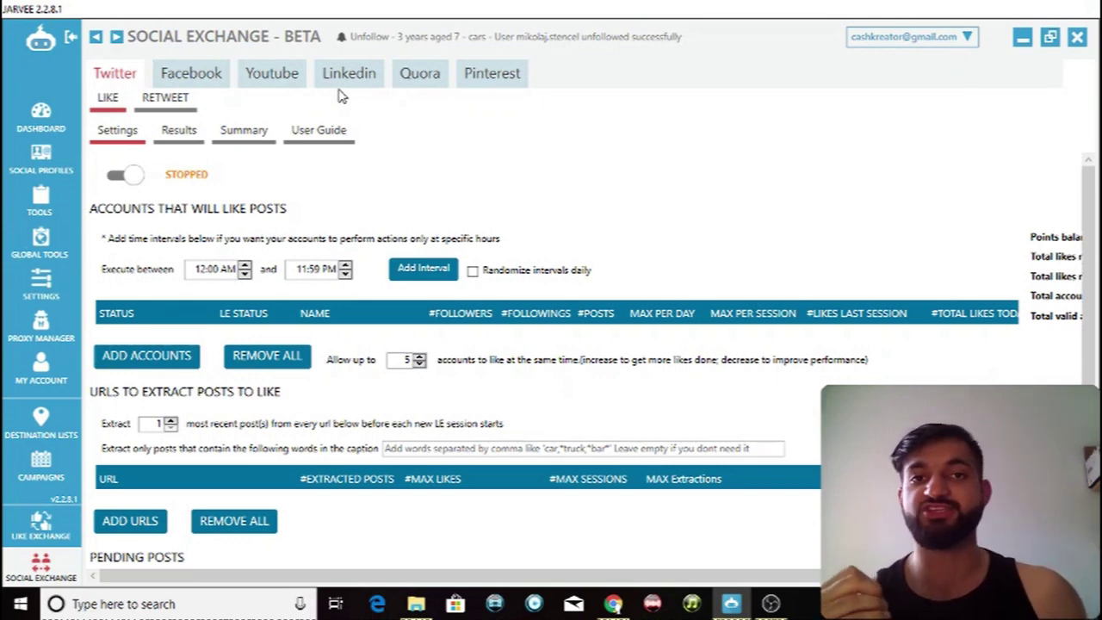
{"action": "left_click", "coordinate": [613, 604]}
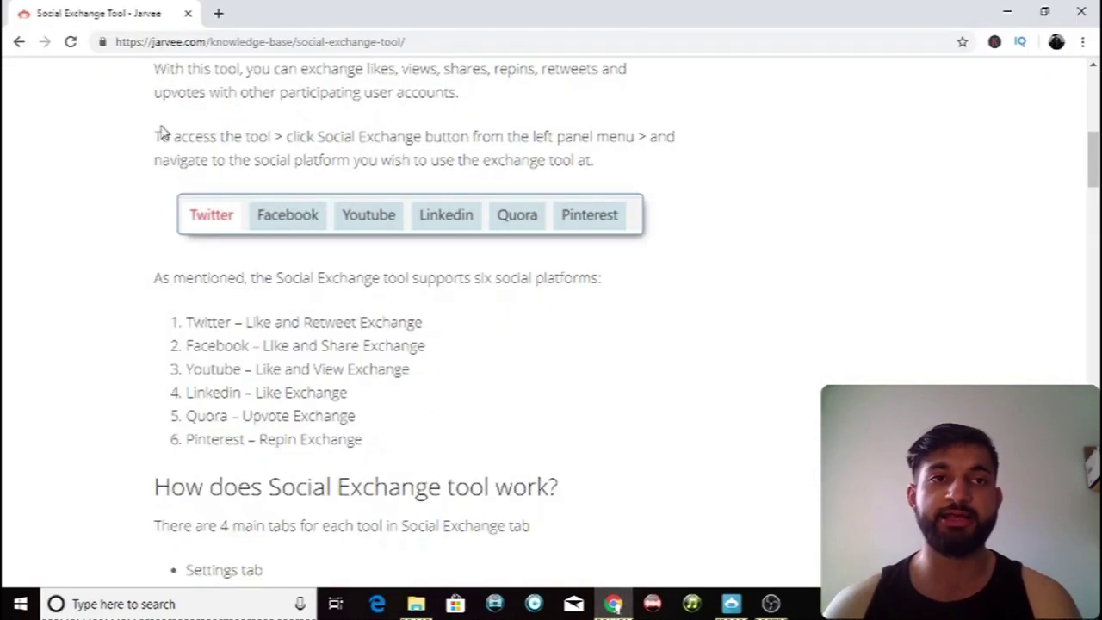
{"action": "scroll", "coordinate": [197, 189], "scroll_direction": "up", "scroll_amount": 4}
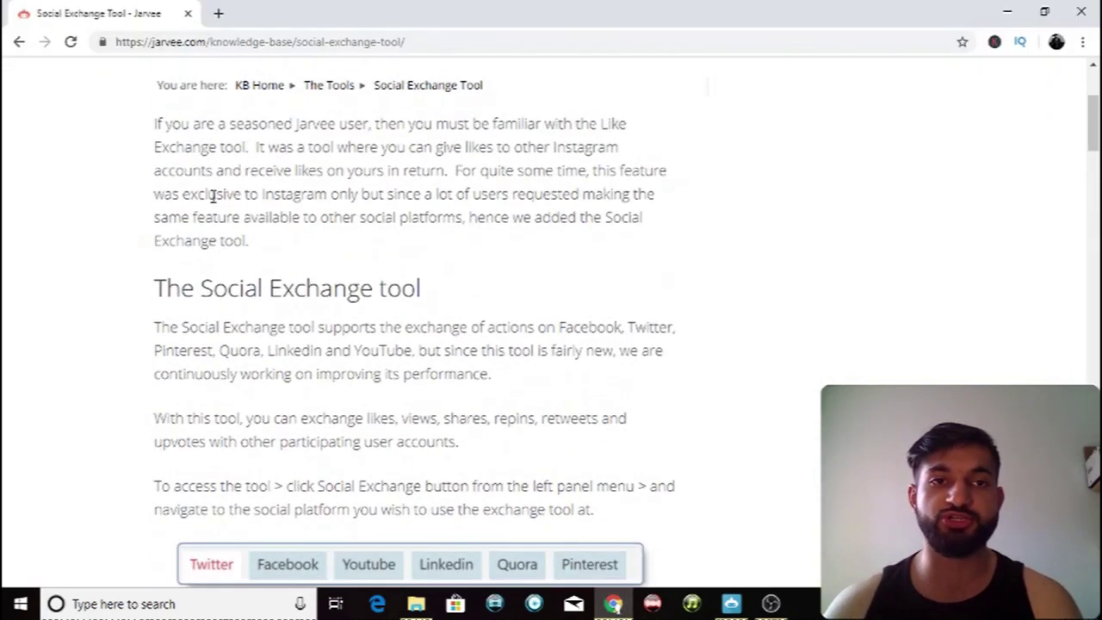
{"action": "scroll", "coordinate": [212, 195], "scroll_direction": "up", "scroll_amount": 3}
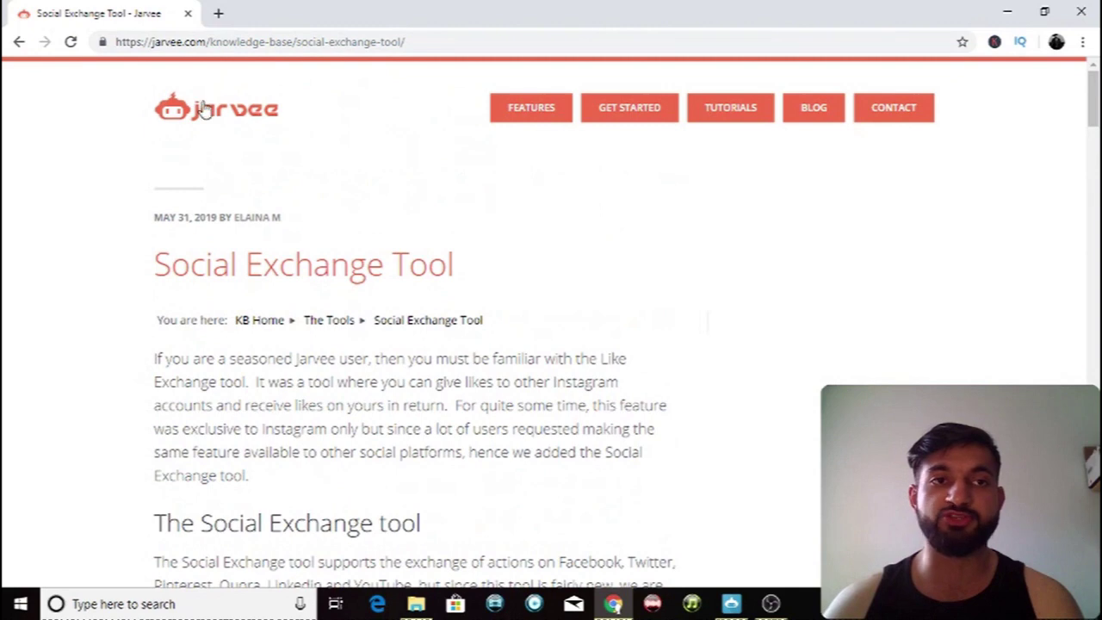
{"action": "scroll", "coordinate": [180, 189], "scroll_direction": "down", "scroll_amount": 1}
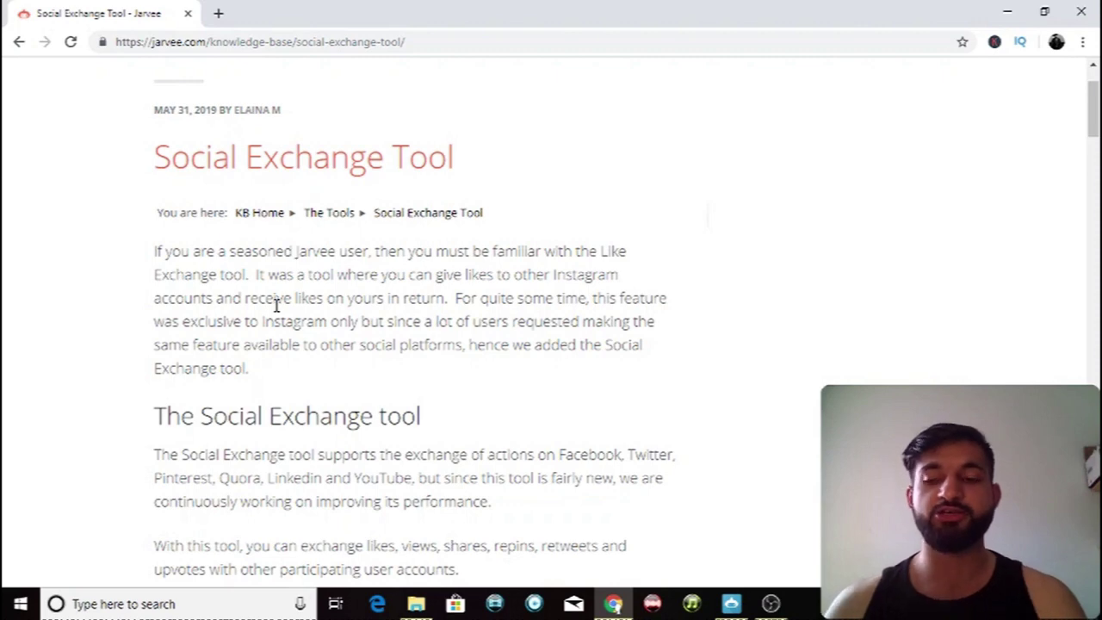
{"action": "scroll", "coordinate": [187, 352], "scroll_direction": "down", "scroll_amount": 1}
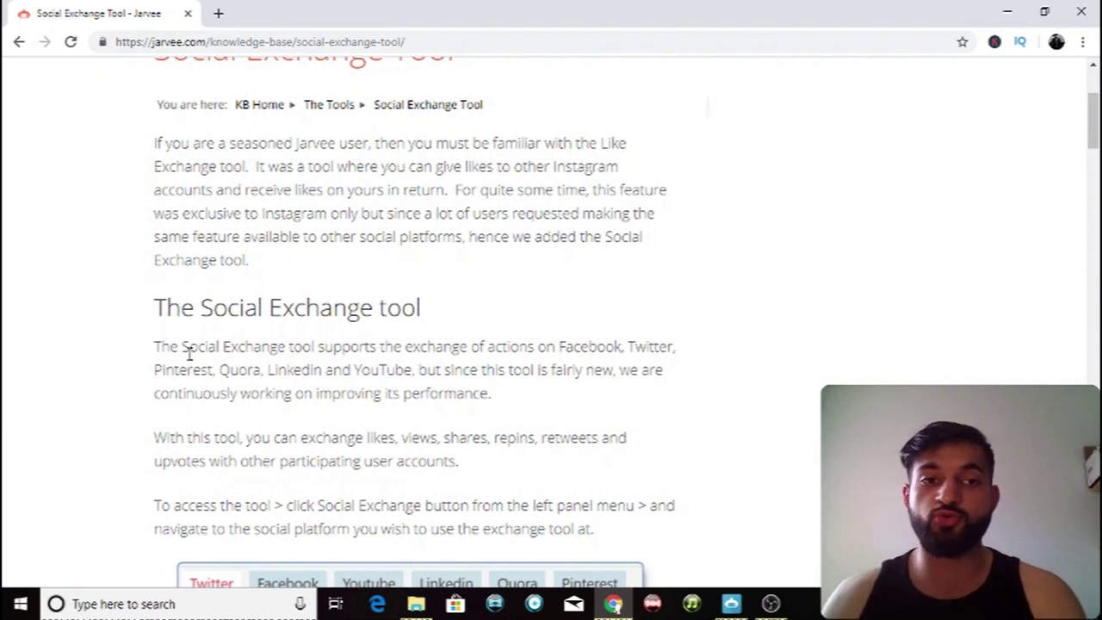
- Highlight the supported platforms in the article's text and review the exchange types listed for each platform
{"action": "left_click_drag", "start_coordinate": [554, 348], "coordinate": [412, 372]}
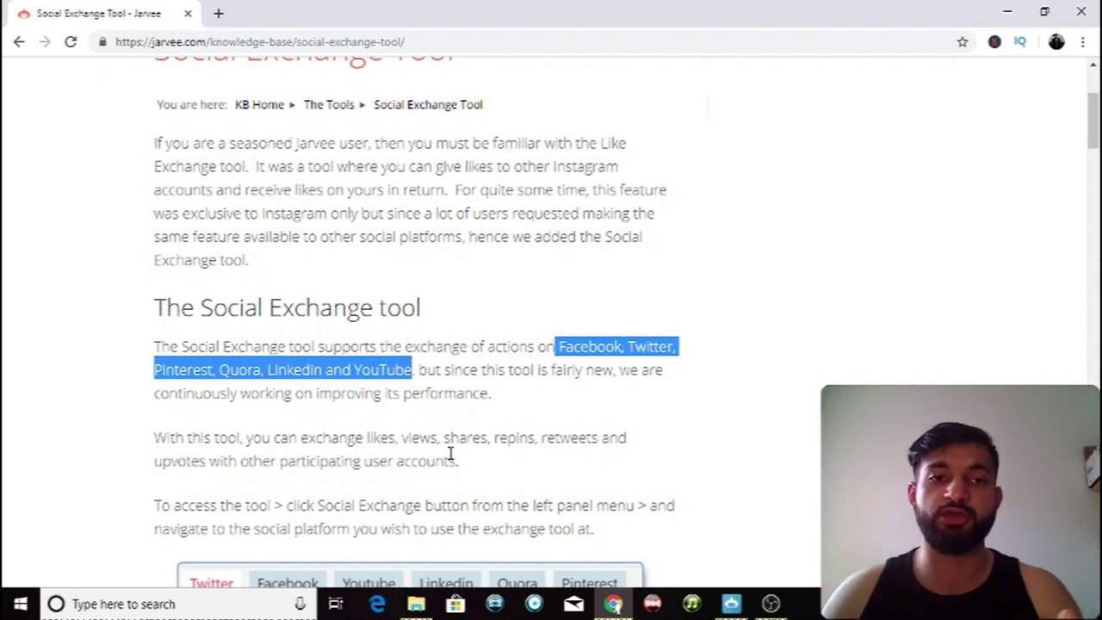
{"action": "scroll", "coordinate": [404, 431], "scroll_direction": "down", "scroll_amount": 2}
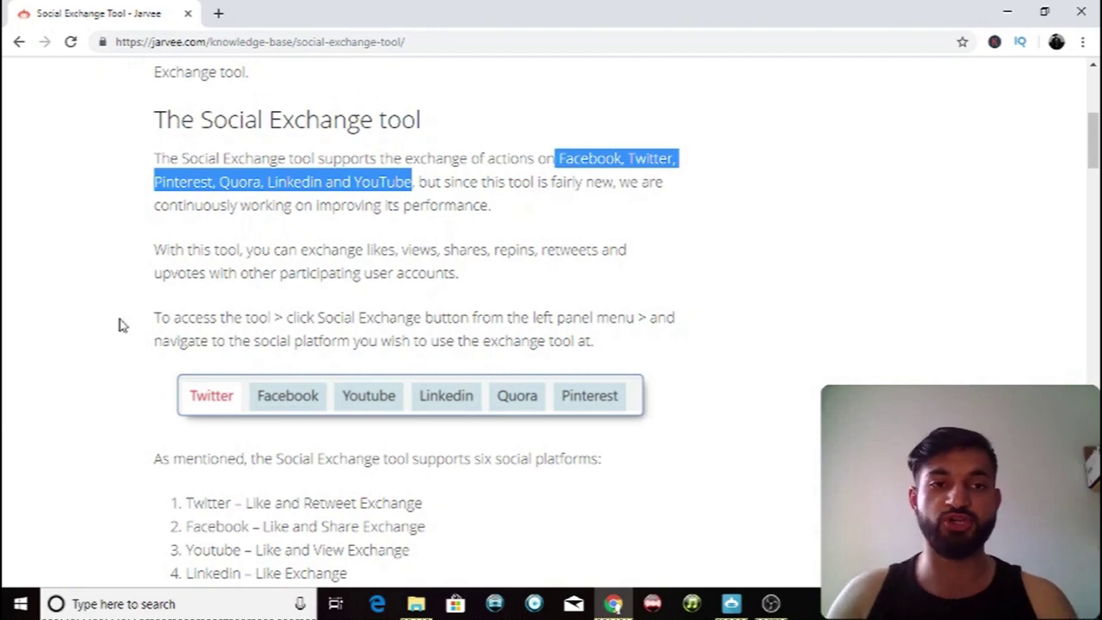
{"action": "scroll", "coordinate": [130, 371], "scroll_direction": "down", "scroll_amount": 3}
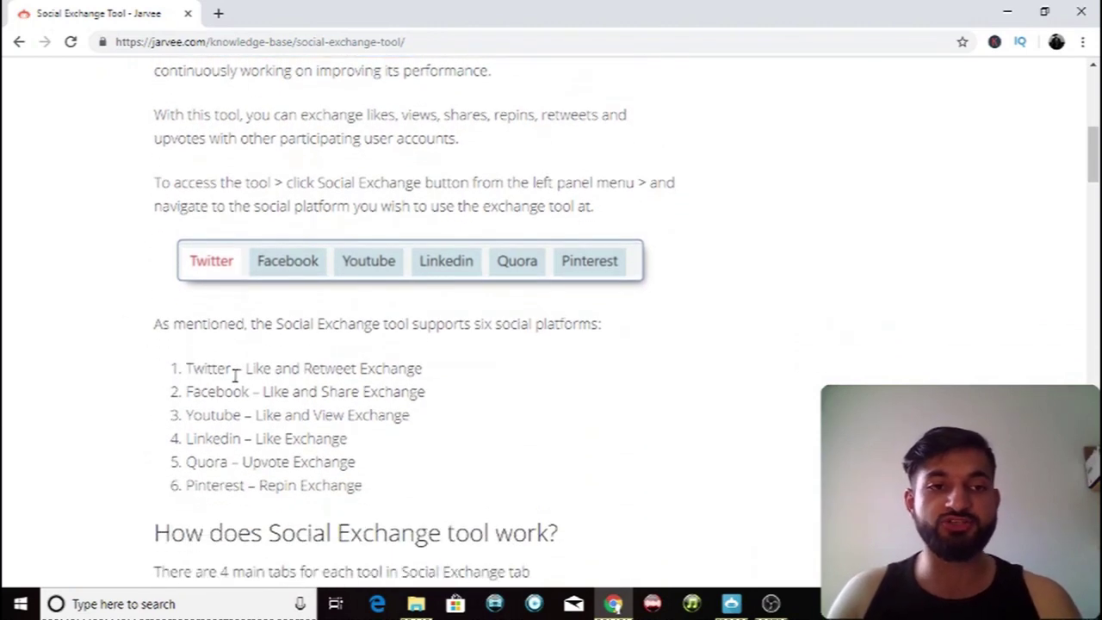
{"action": "left_click_drag", "start_coordinate": [193, 369], "coordinate": [311, 371]}
{"action": "left_click", "coordinate": [195, 364]}
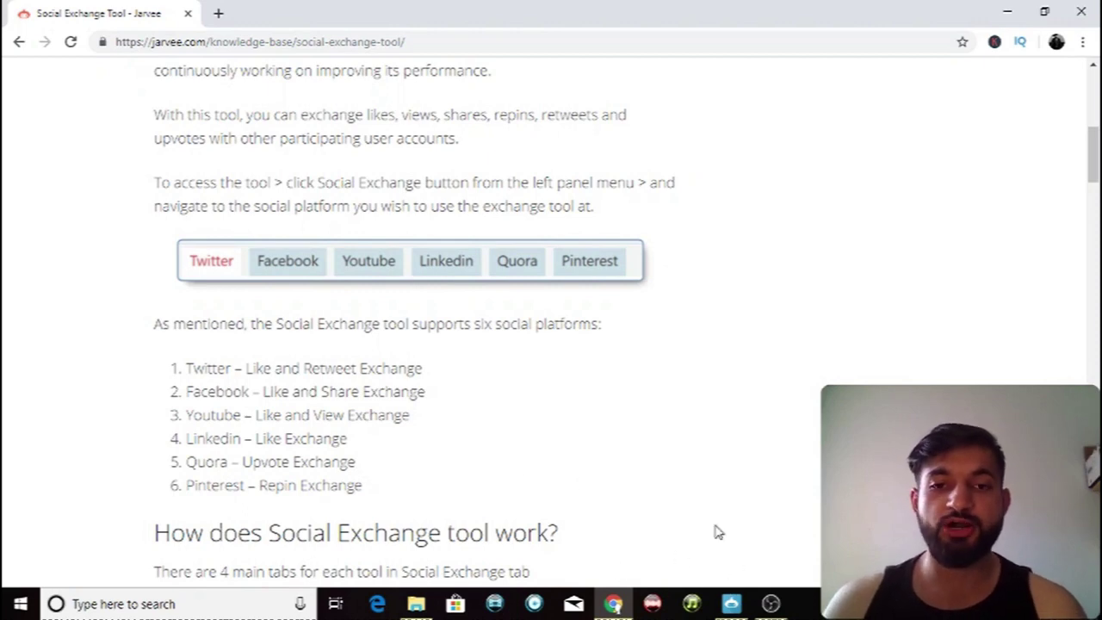
- Switch back to Jarvee and look over the social profiles list and the Facebook and Twitter pages of Social Exchange
{"action": "left_click", "coordinate": [731, 603]}
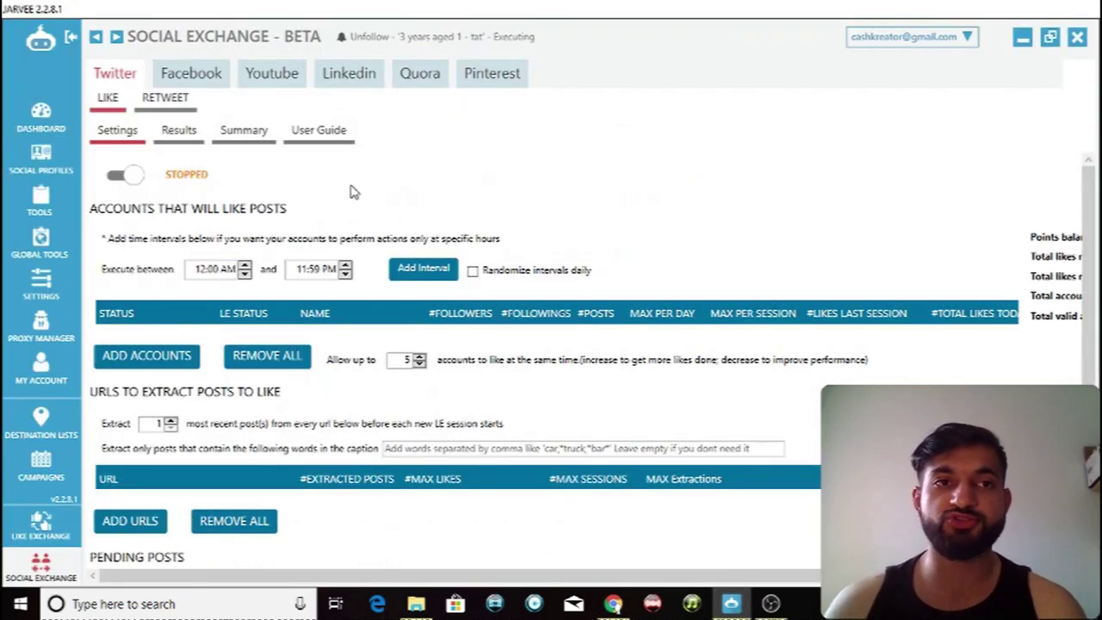
{"action": "left_click", "coordinate": [53, 170]}
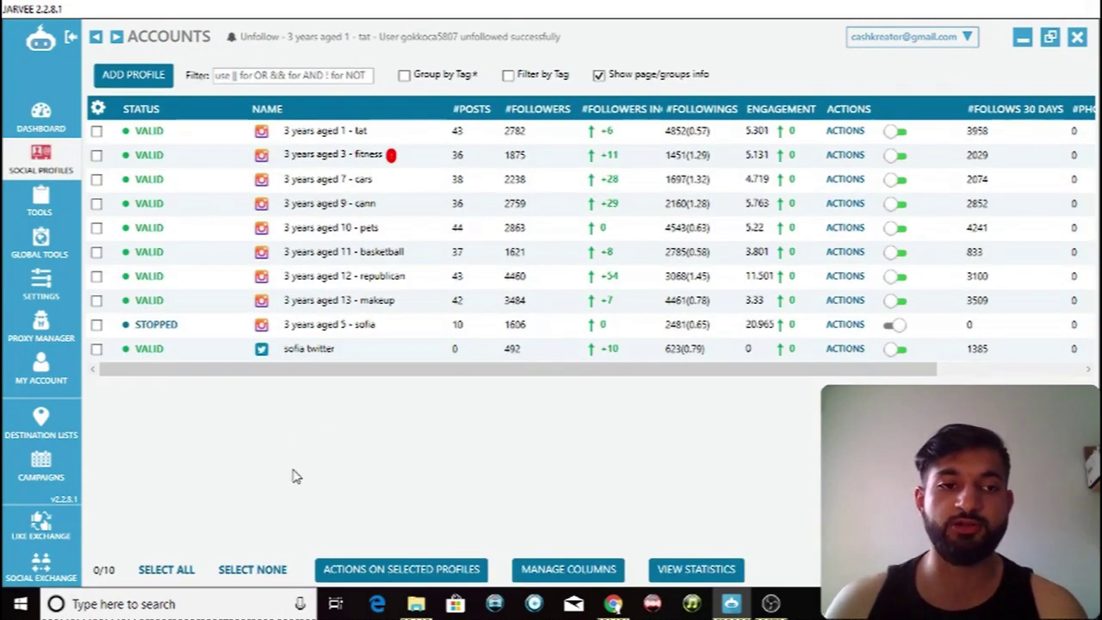
{"action": "left_click", "coordinate": [48, 568]}
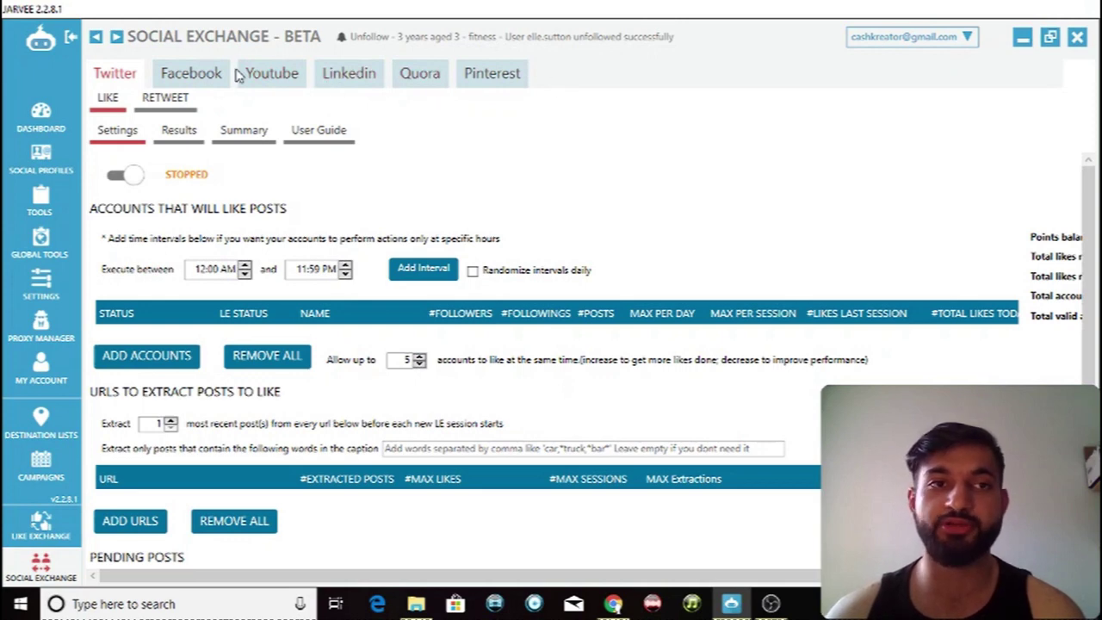
{"action": "left_click", "coordinate": [210, 74]}
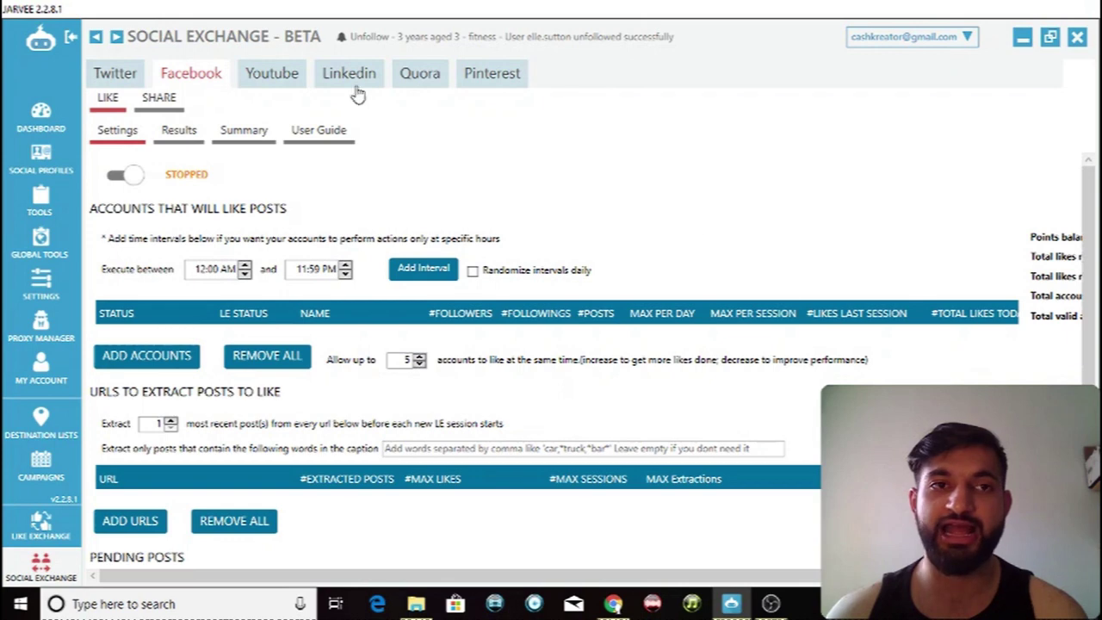
{"action": "left_click", "coordinate": [115, 74]}
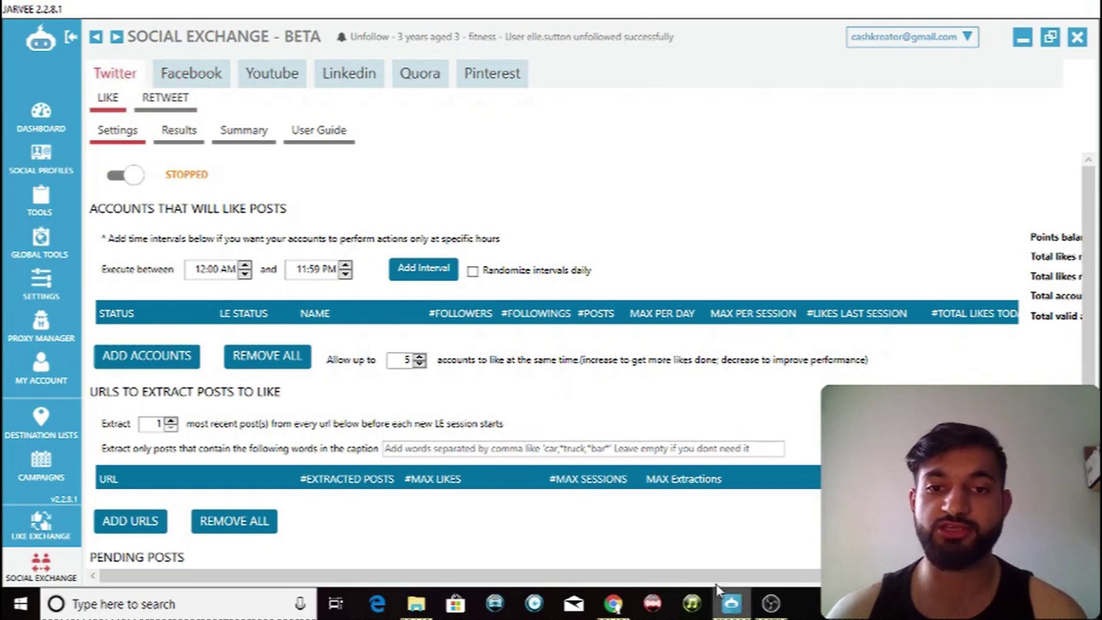
- Examine the Twitter Like exchange settings, including the points statistics and the account selection dialog
{"action": "scroll", "coordinate": [1076, 224], "scroll_direction": "right", "scroll_amount": 3}
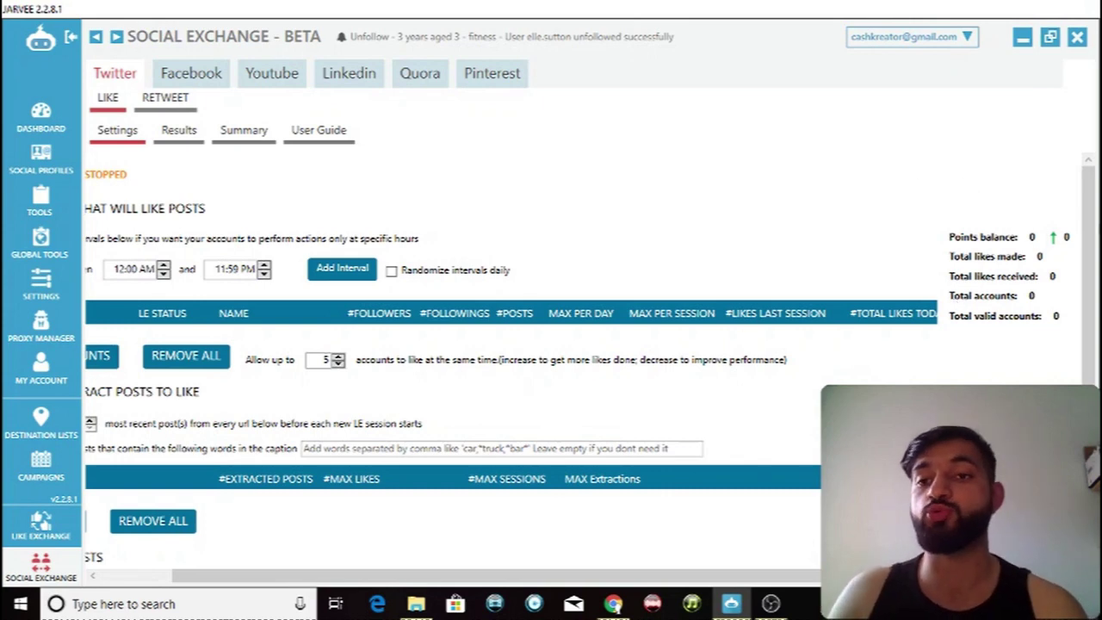
{"action": "left_click_drag", "start_coordinate": [1096, 244], "coordinate": [1092, 212]}
{"action": "left_click_drag", "start_coordinate": [694, 575], "coordinate": [608, 577]}
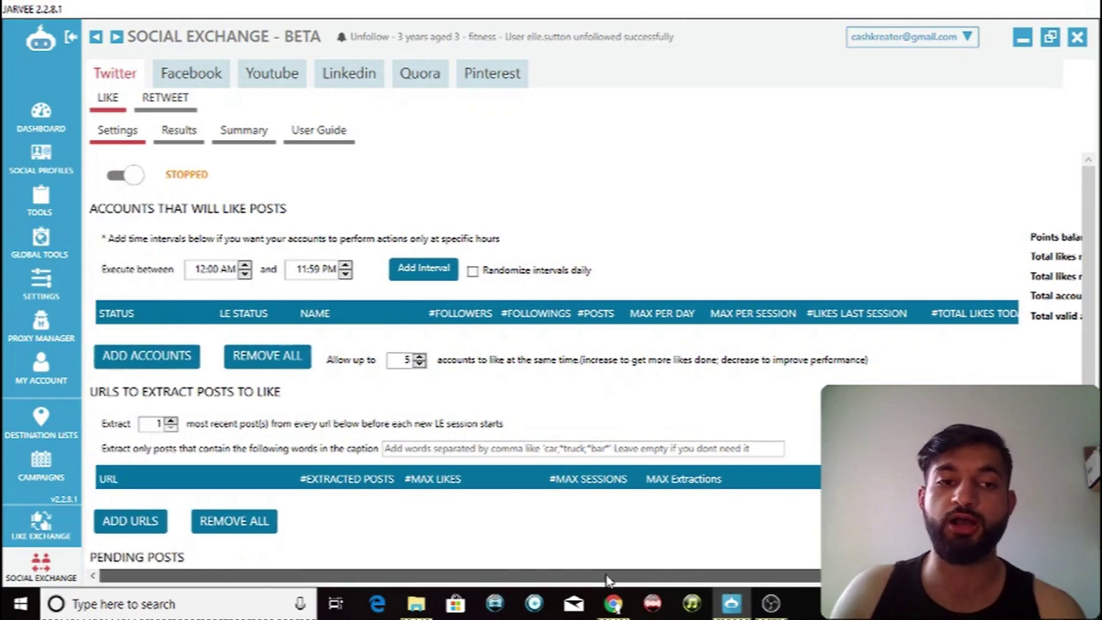
{"action": "scroll", "coordinate": [546, 468], "scroll_direction": "down", "scroll_amount": 1}
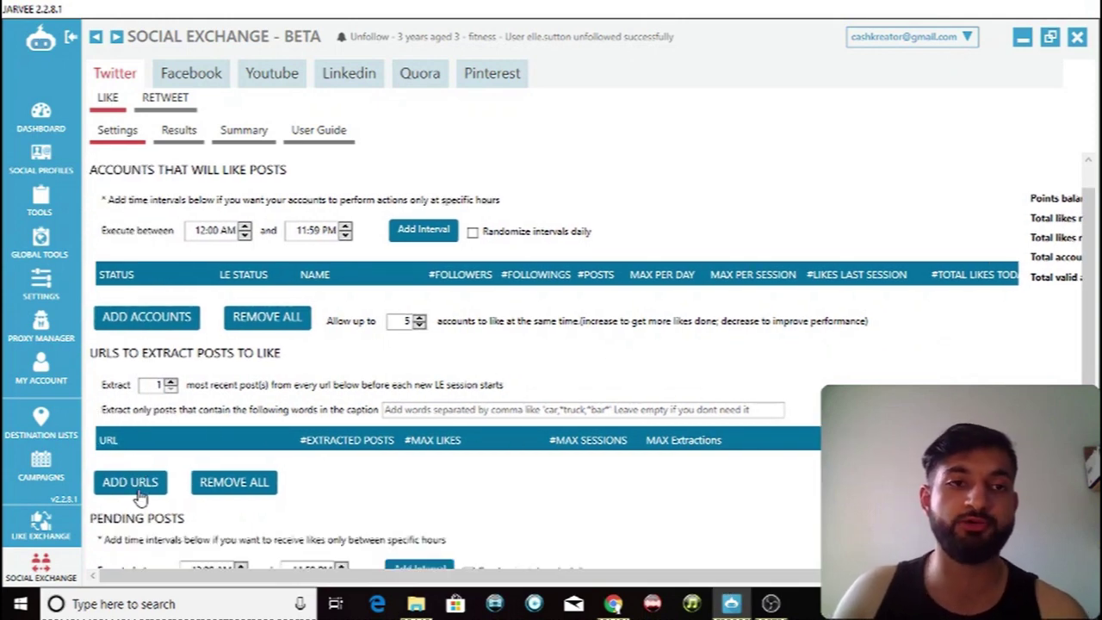
{"action": "scroll", "coordinate": [140, 497], "scroll_direction": "up", "scroll_amount": 1}
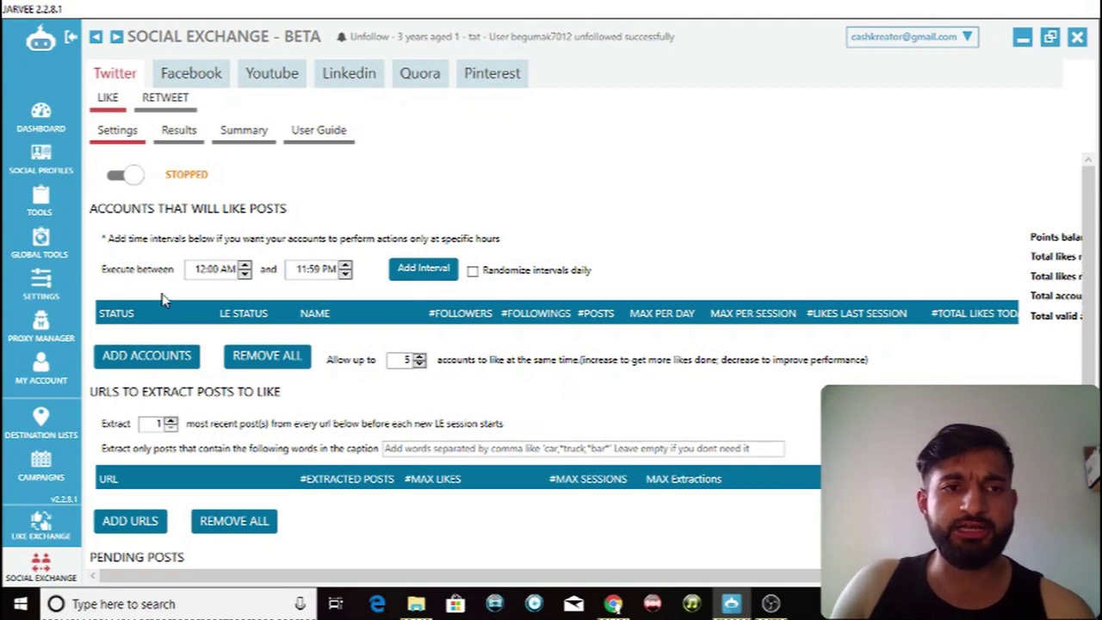
{"action": "left_click", "coordinate": [170, 365]}
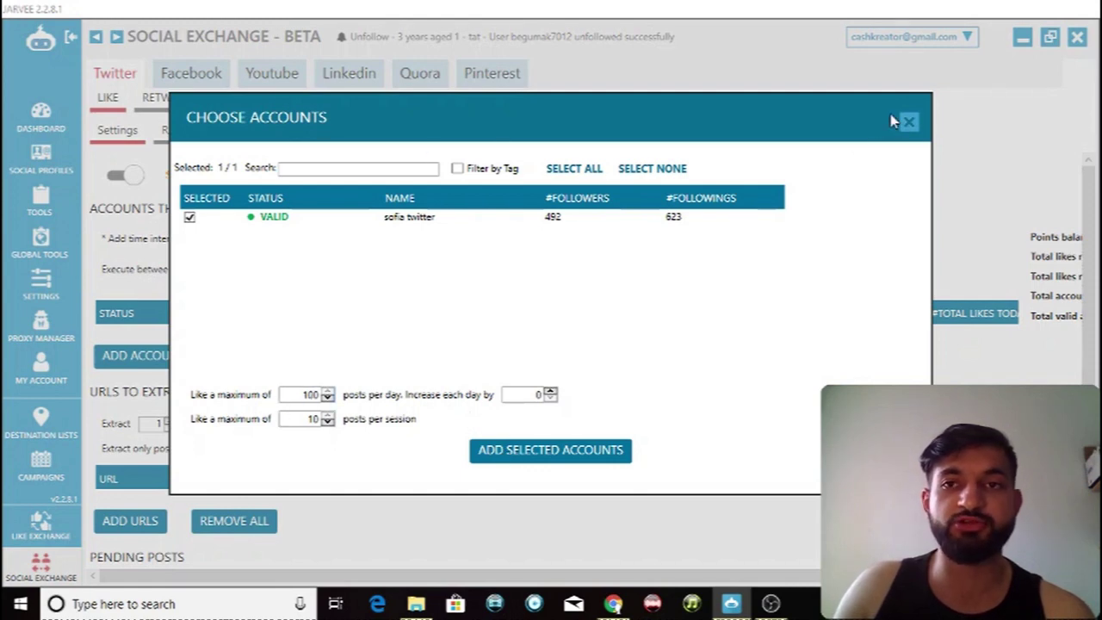
{"action": "left_click", "coordinate": [911, 122]}
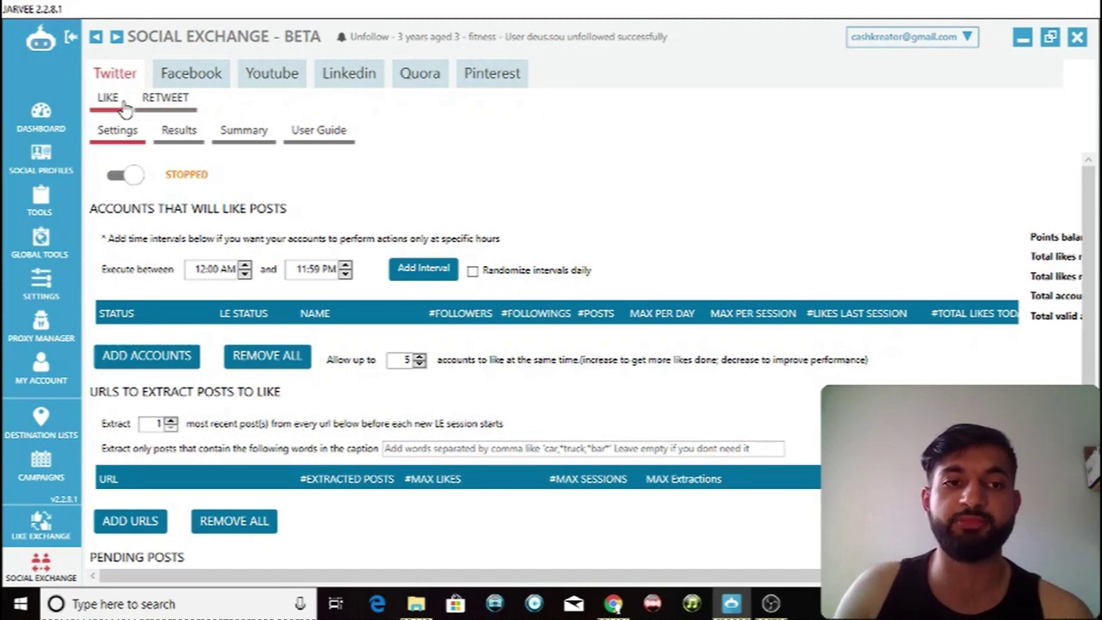
- Add the available Twitter account to the Like exchange with a maximum of 50 liked posts per day
{"action": "left_click", "coordinate": [159, 357]}
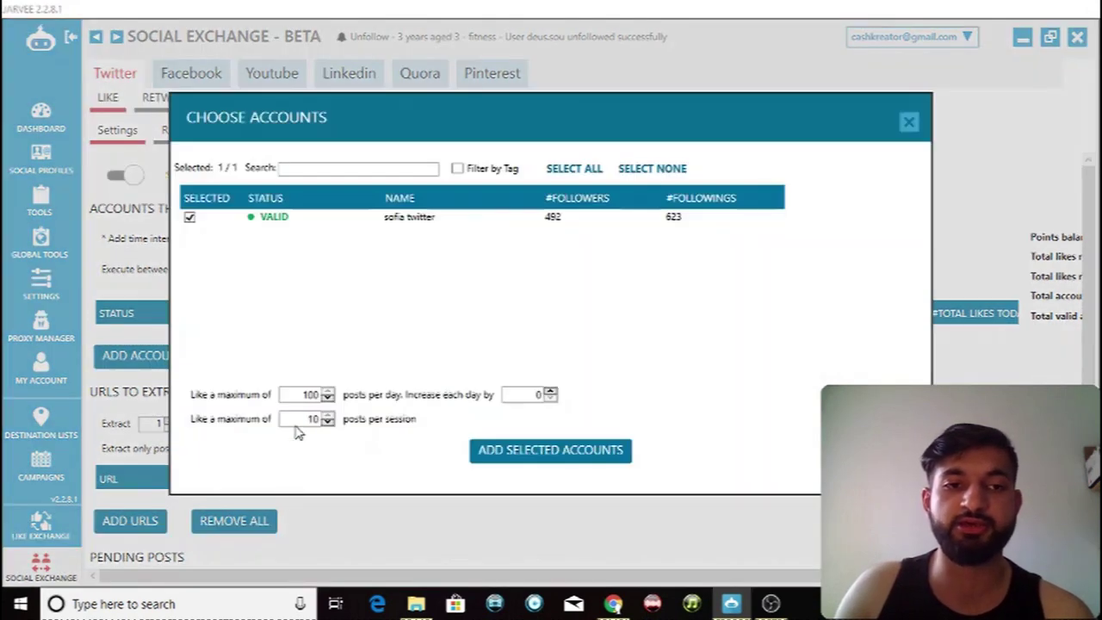
{"action": "double_click", "coordinate": [314, 395]}
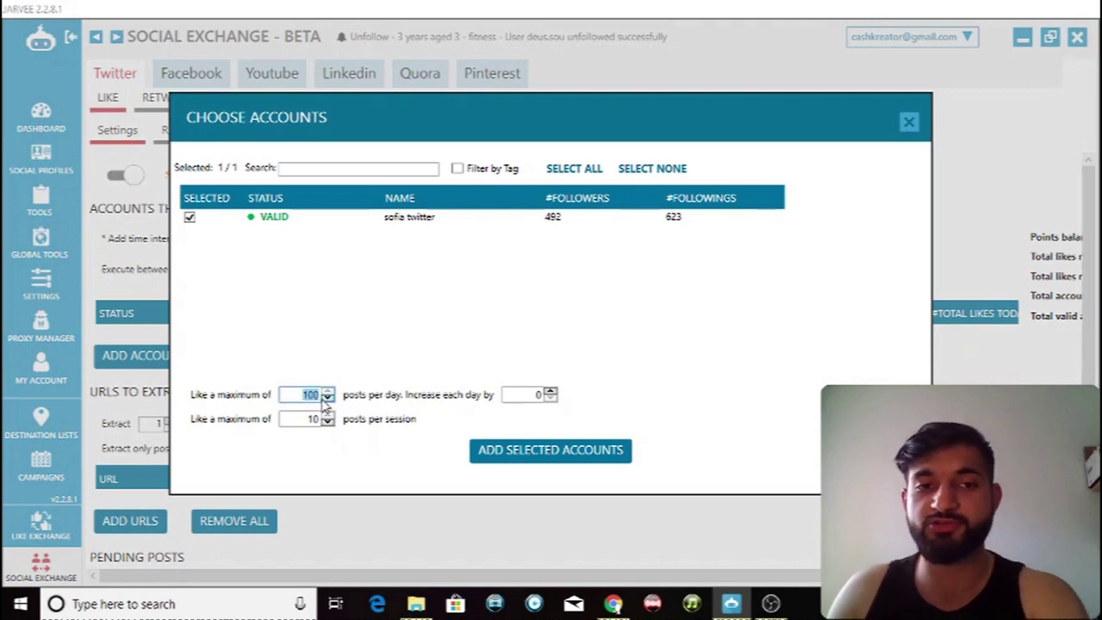
{"action": "type", "text": "50"}
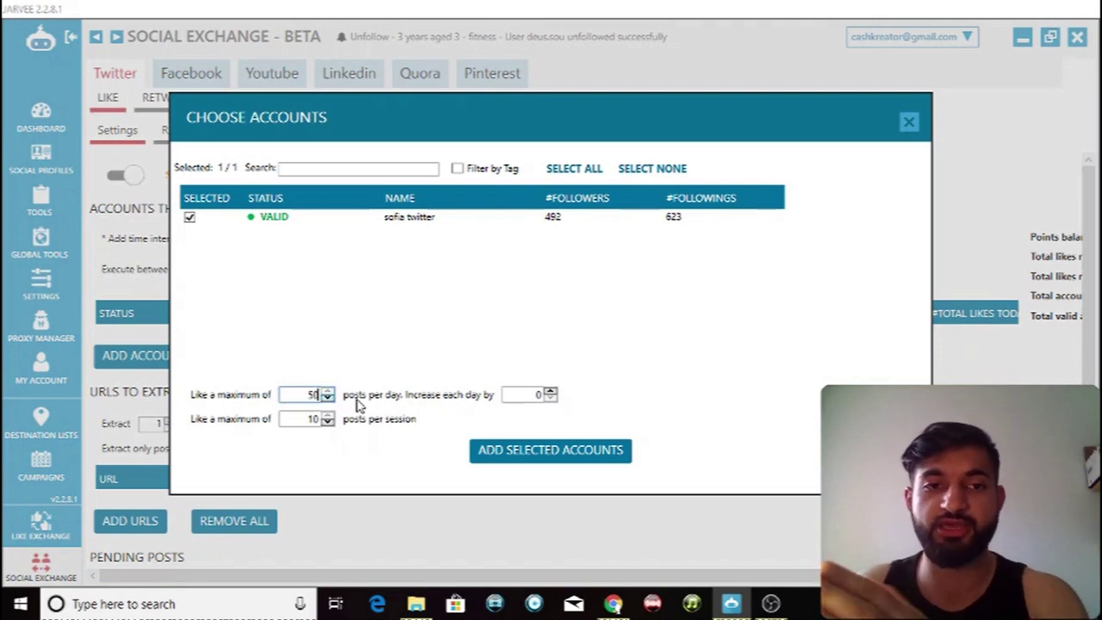
{"action": "left_click", "coordinate": [529, 461]}
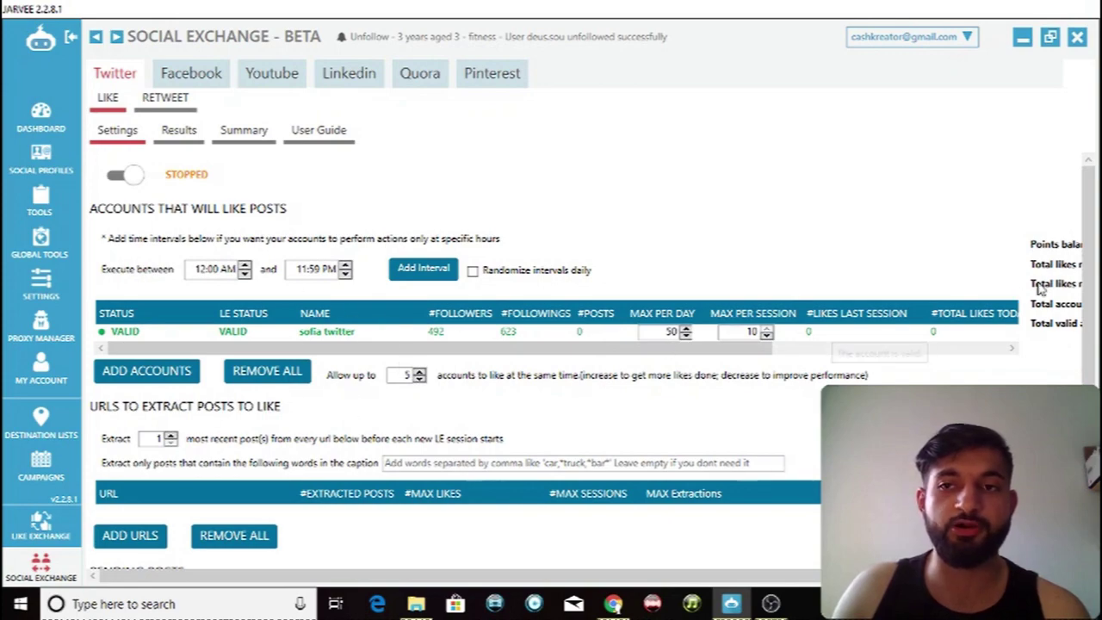
- Review the section for extracting posts from URLs and look at the options for adding URLs
{"action": "scroll", "coordinate": [1087, 284], "scroll_direction": "down", "scroll_amount": 2}
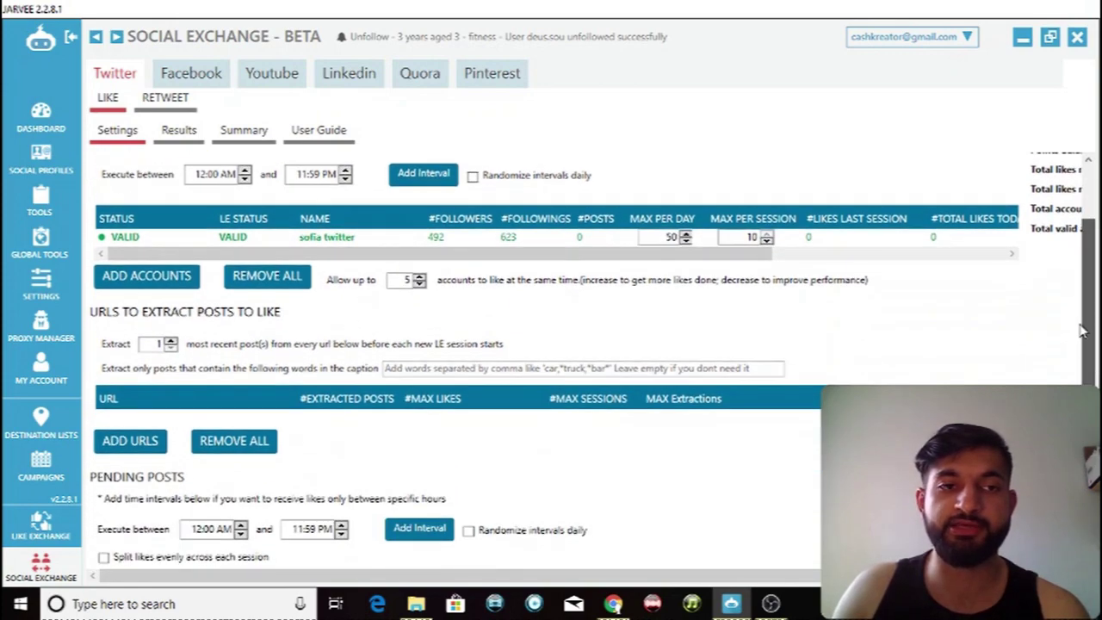
{"action": "scroll", "coordinate": [1081, 275], "scroll_direction": "up", "scroll_amount": 2}
{"action": "scroll", "coordinate": [1080, 284], "scroll_direction": "down", "scroll_amount": 2}
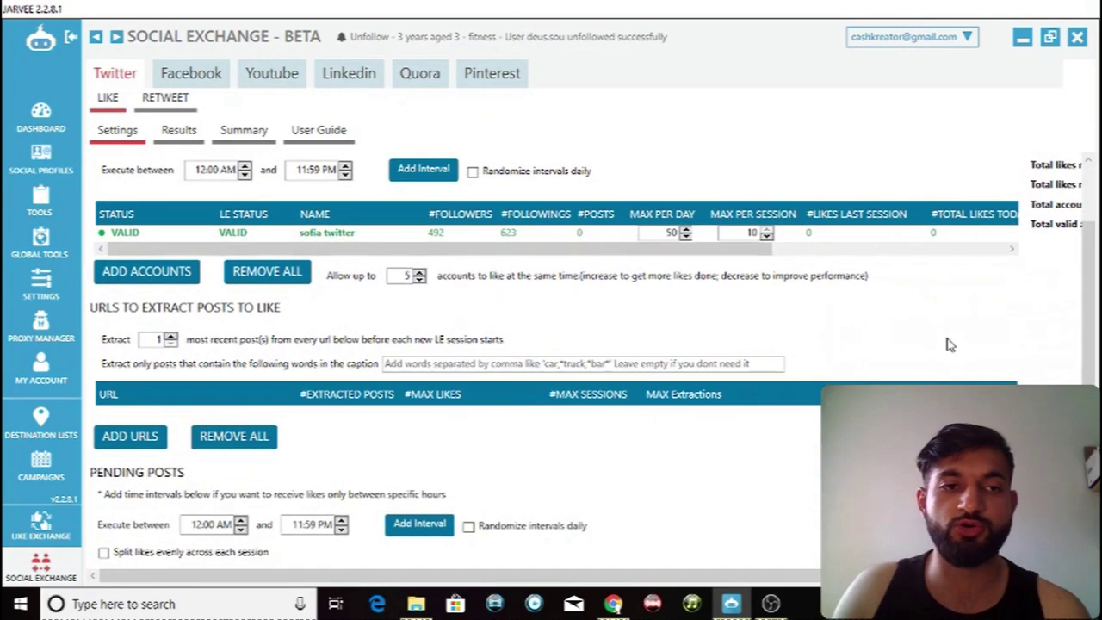
{"action": "left_click", "coordinate": [142, 440]}
{"action": "left_click", "coordinate": [345, 229]}
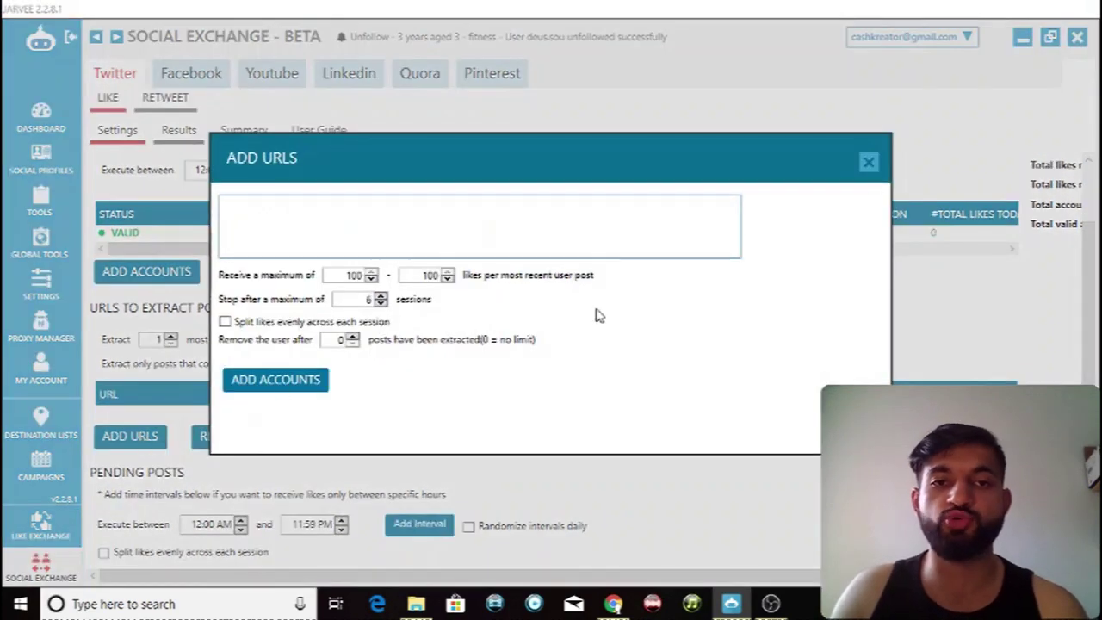
{"action": "left_click", "coordinate": [868, 162]}
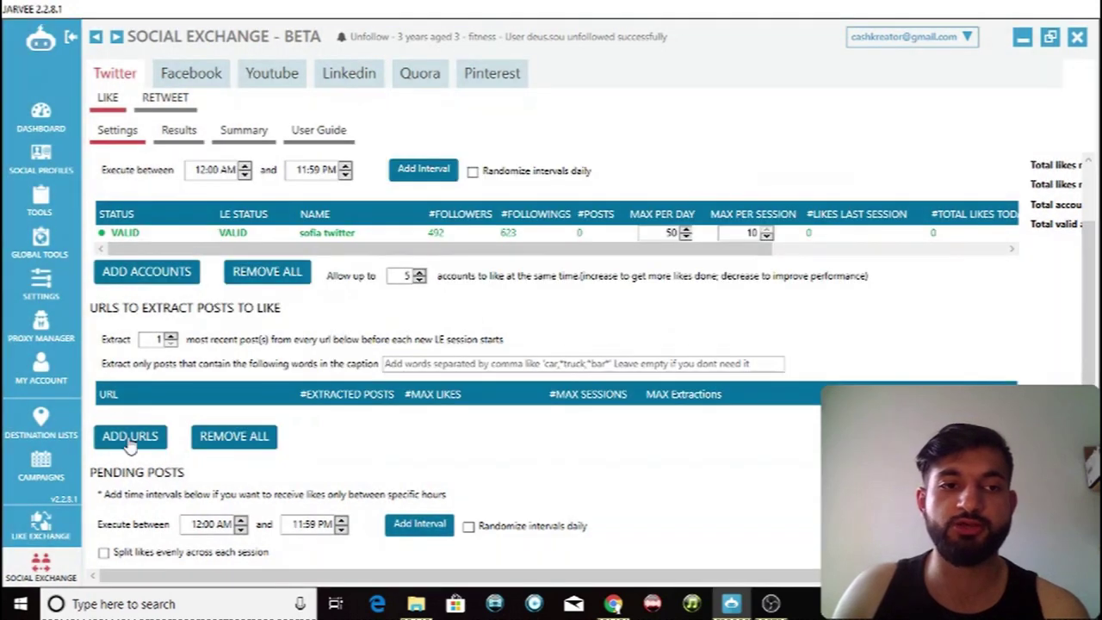
- Try a range of 10 to 20 received likes per most recent post for new URLs, without adding any URL
{"action": "left_click", "coordinate": [130, 439]}
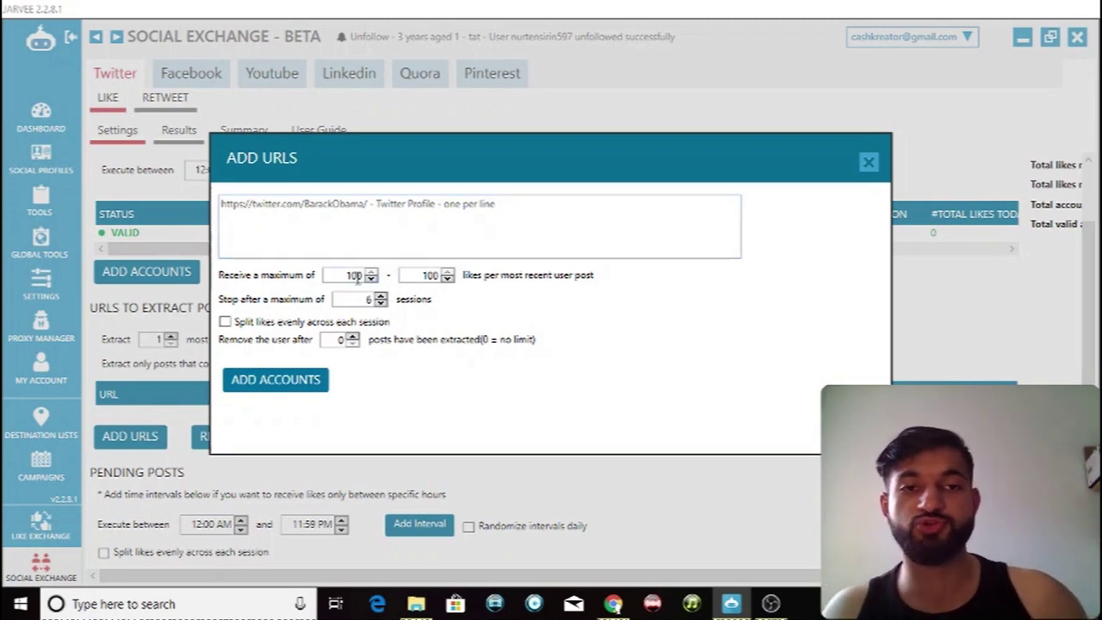
{"action": "double_click", "coordinate": [355, 275]}
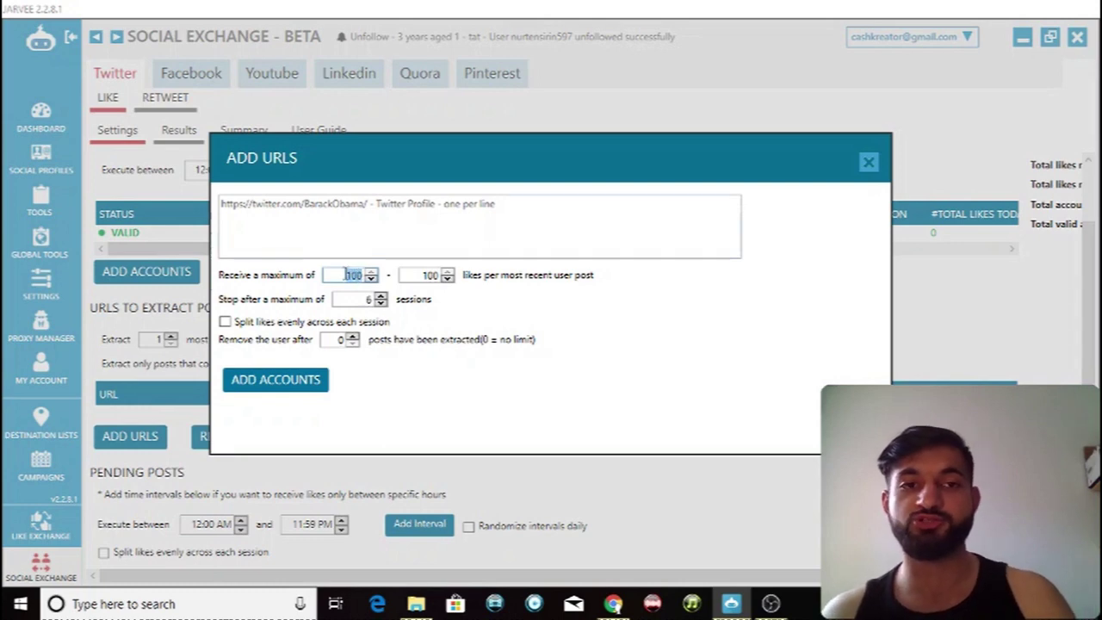
{"action": "type", "text": "10"}
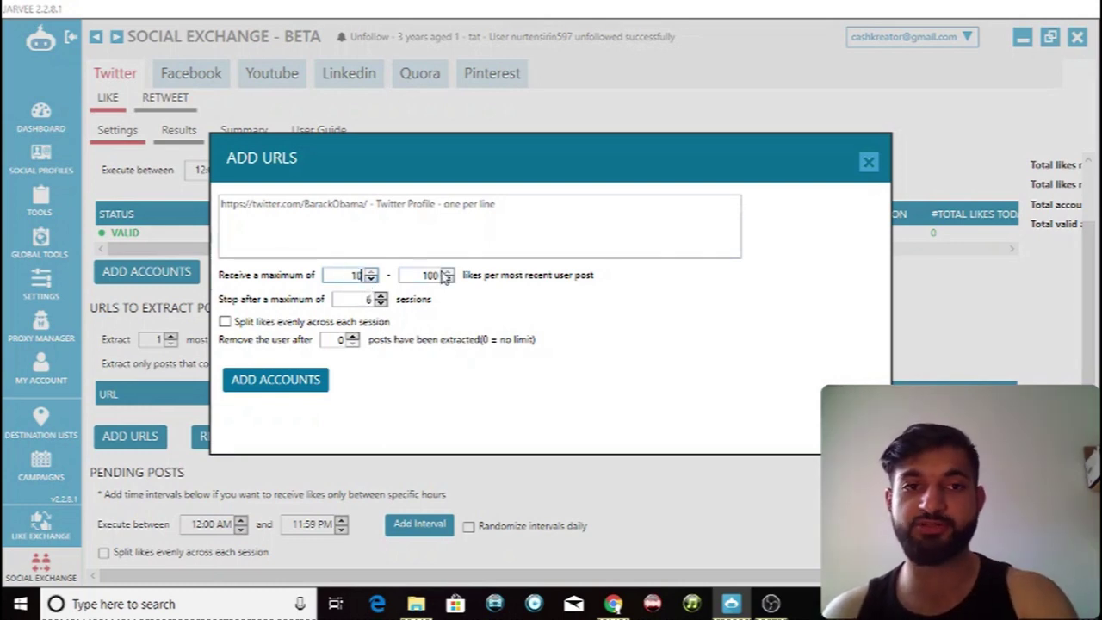
{"action": "double_click", "coordinate": [430, 274]}
{"action": "type", "text": "20"}
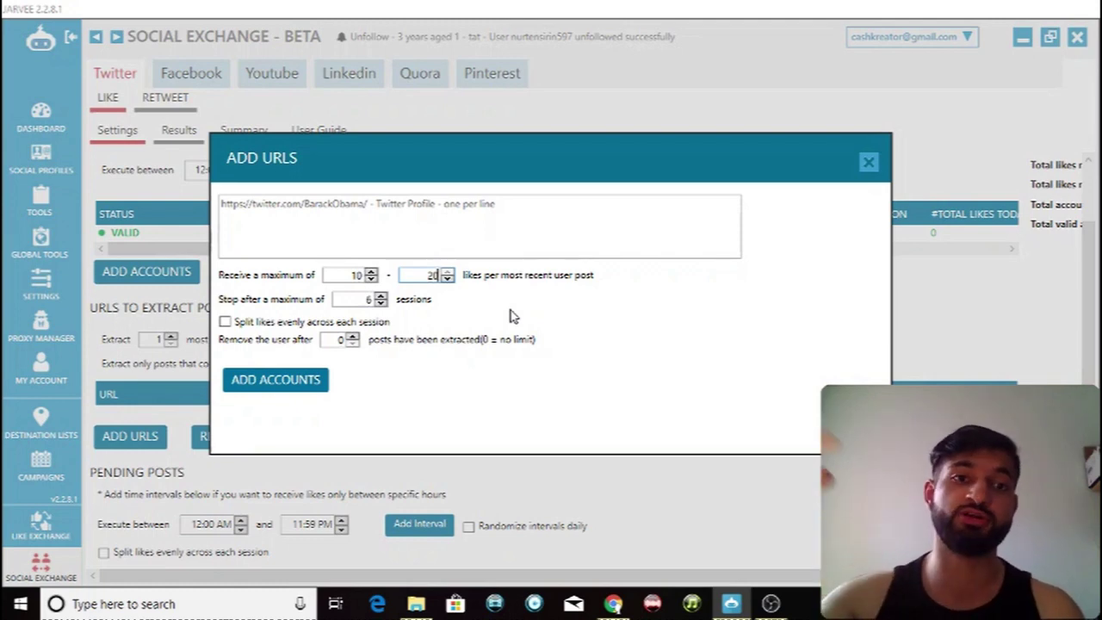
{"action": "left_click", "coordinate": [868, 161]}
- Review the URL extraction and pending posts sections of the Twitter Like exchange, including the options for adding URLs
{"action": "scroll", "coordinate": [486, 362], "scroll_direction": "down", "scroll_amount": 1}
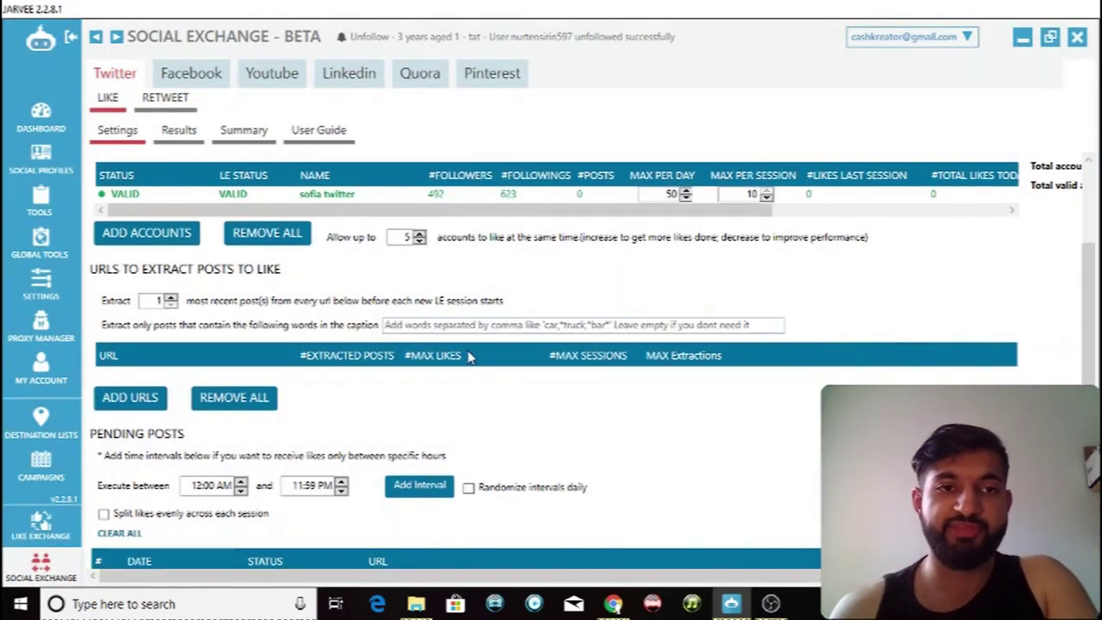
{"action": "scroll", "coordinate": [444, 340], "scroll_direction": "down", "scroll_amount": 1}
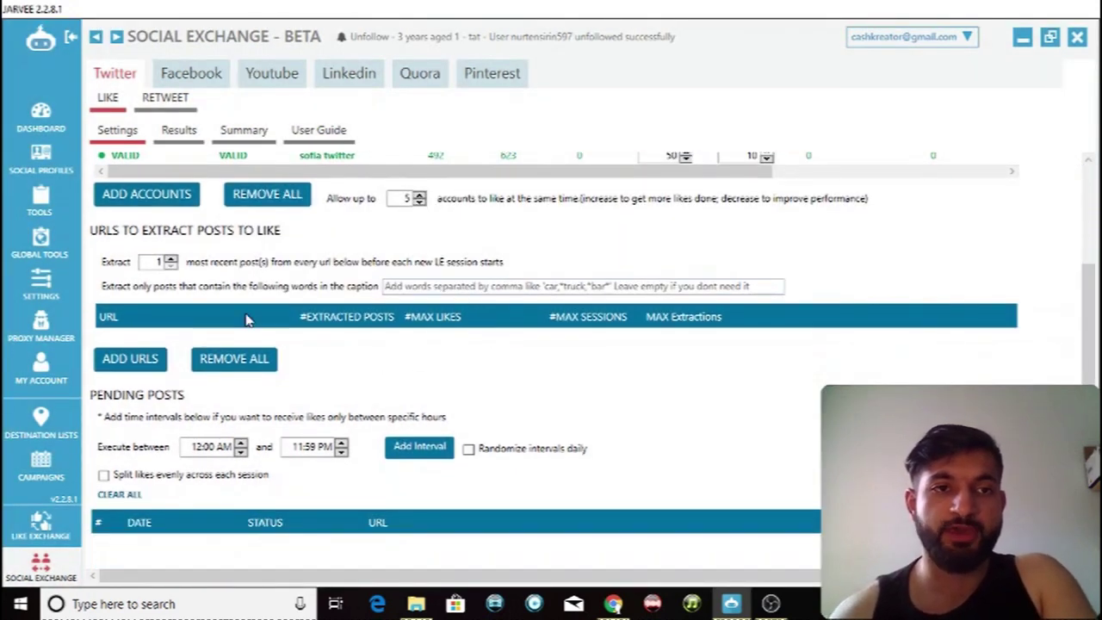
{"action": "scroll", "coordinate": [248, 321], "scroll_direction": "up", "scroll_amount": 2}
{"action": "scroll", "coordinate": [179, 320], "scroll_direction": "down", "scroll_amount": 2}
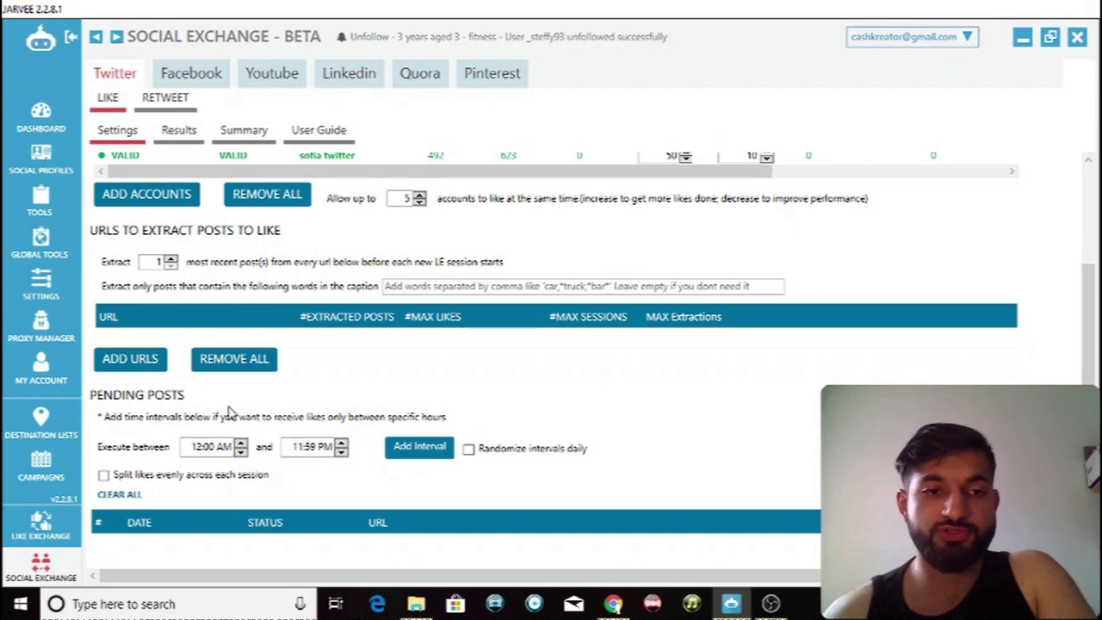
{"action": "scroll", "coordinate": [248, 389], "scroll_direction": "up", "scroll_amount": 1}
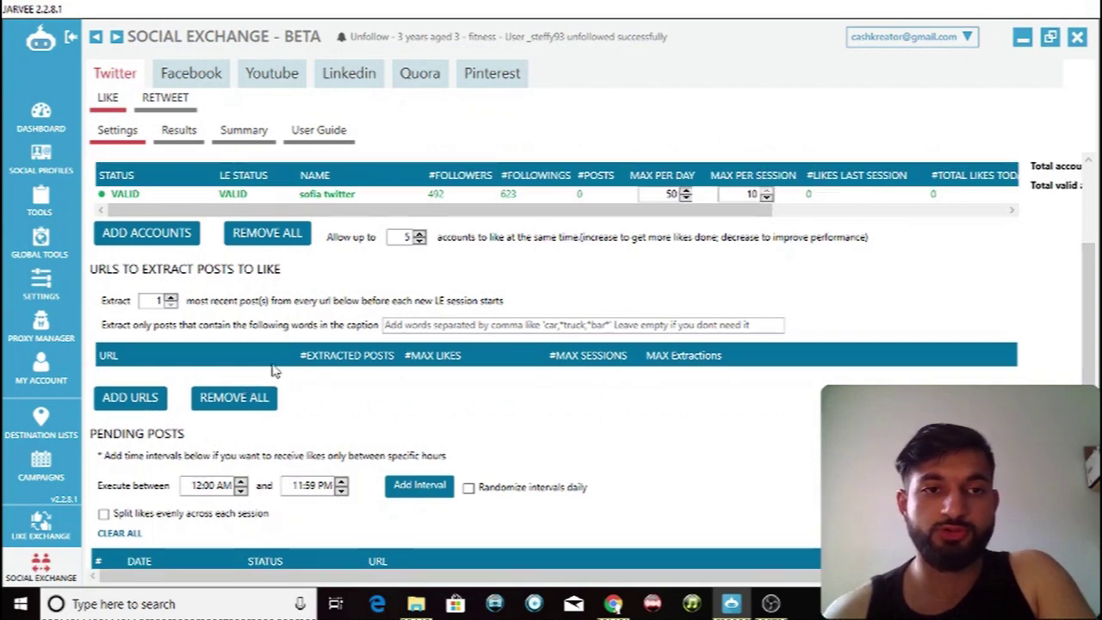
{"action": "left_click", "coordinate": [144, 398]}
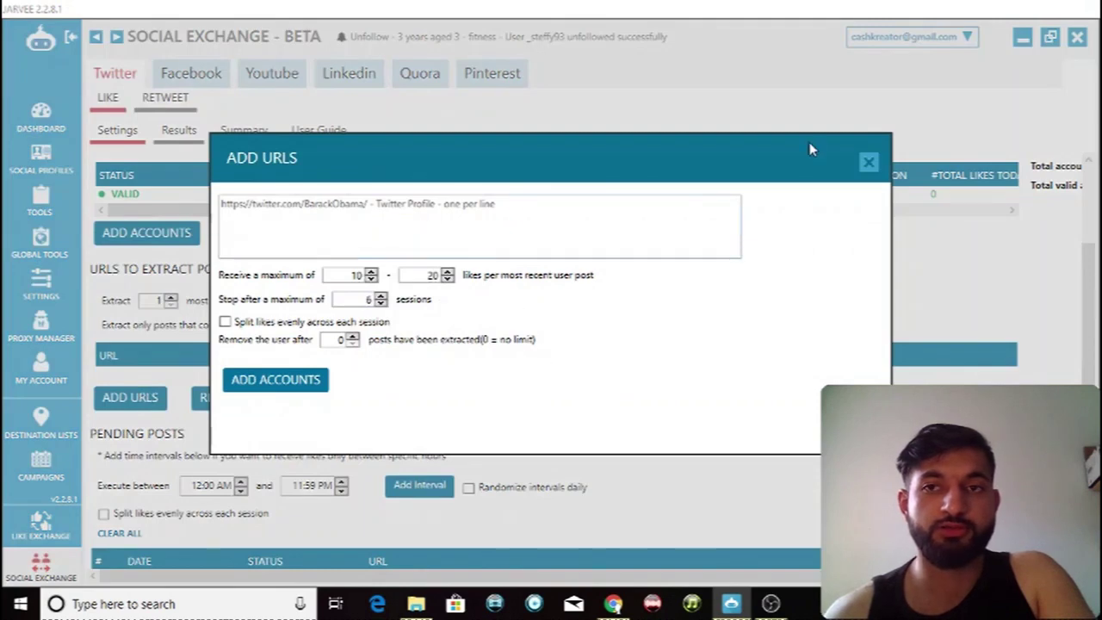
{"action": "left_click", "coordinate": [868, 162]}
{"action": "scroll", "coordinate": [1092, 317], "scroll_direction": "down", "scroll_amount": 2}
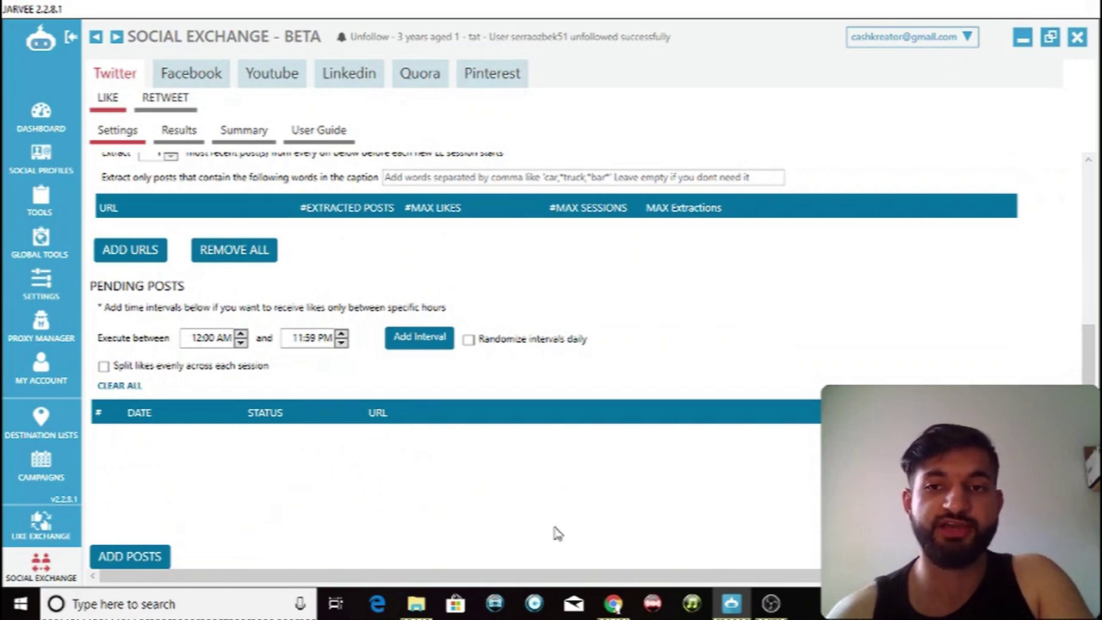
{"action": "scroll", "coordinate": [1090, 353], "scroll_direction": "up", "scroll_amount": 4}
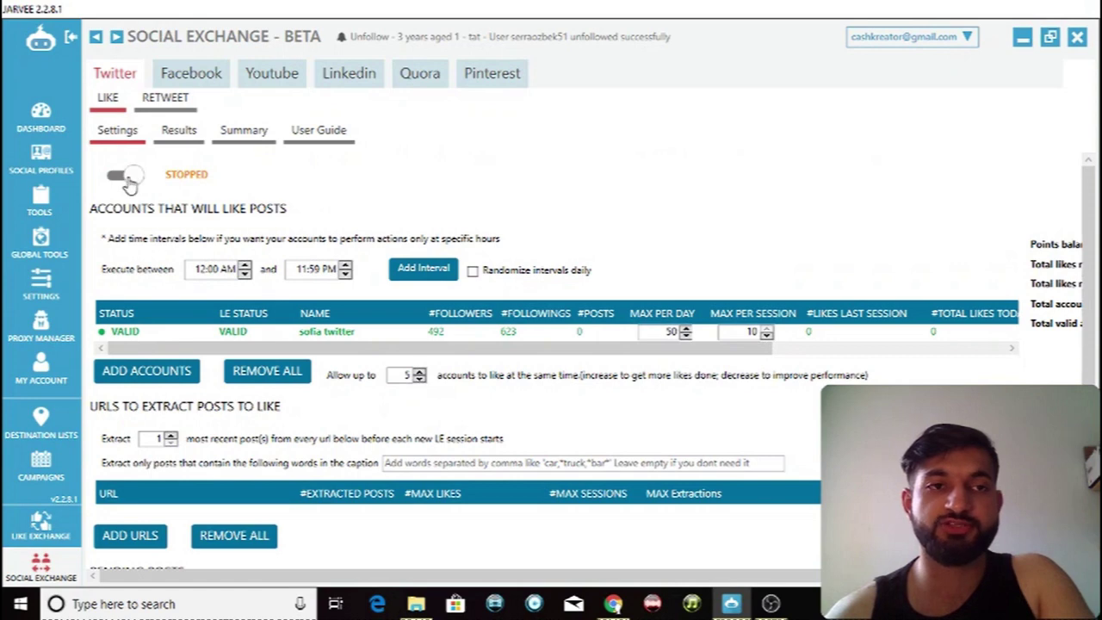
- Read the Twitter Like exchange user guide on how sessions are timed, and check the points statistics in the exchange settings
{"action": "left_click_drag", "start_coordinate": [323, 585], "coordinate": [241, 568]}
{"action": "left_click", "coordinate": [307, 140]}
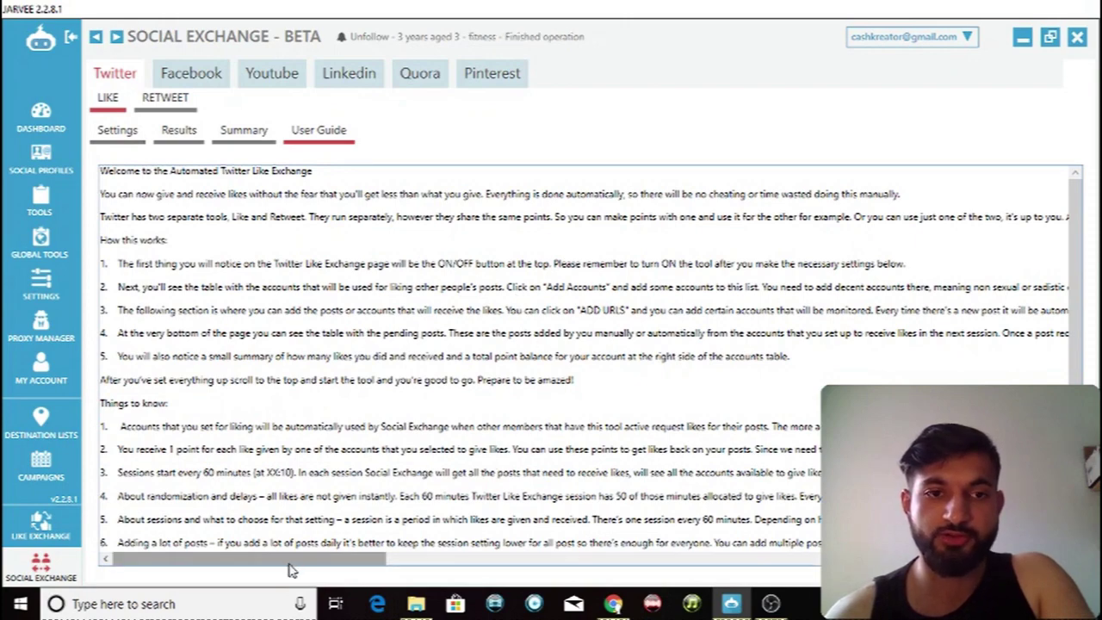
{"action": "mouse_move", "coordinate": [293, 565]}
{"action": "left_mouse_down"}
{"action": "mouse_move", "coordinate": [457, 579]}
{"action": "mouse_move", "coordinate": [292, 569]}
{"action": "left_mouse_up"}
{"action": "scroll", "coordinate": [280, 311], "scroll_direction": "down", "scroll_amount": 1}
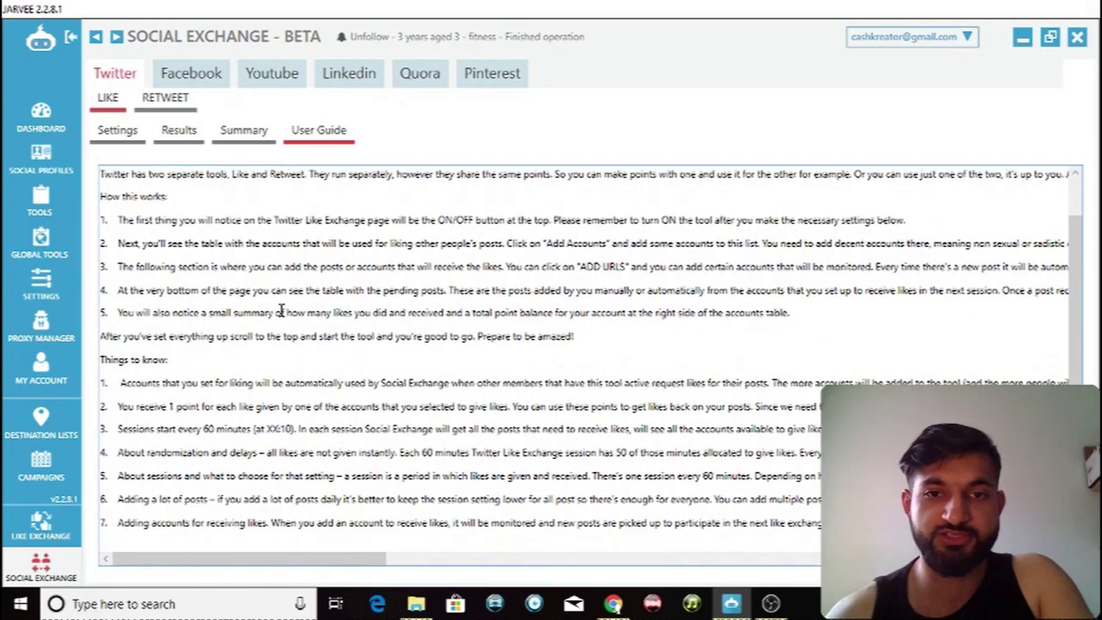
{"action": "left_click_drag", "start_coordinate": [266, 430], "coordinate": [293, 431]}
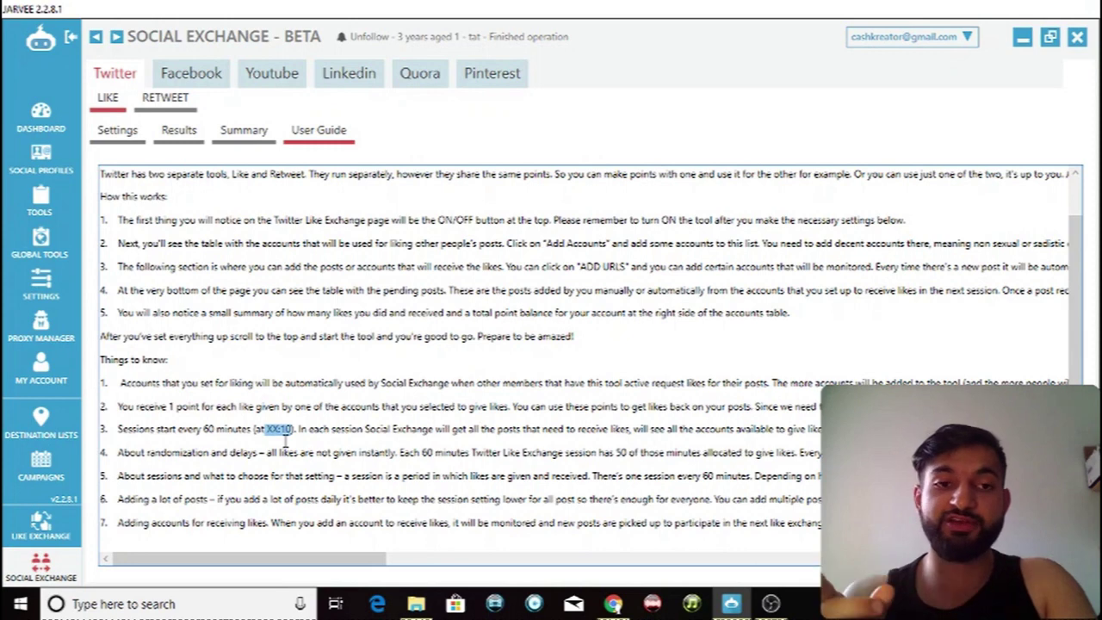
{"action": "left_click", "coordinate": [131, 139]}
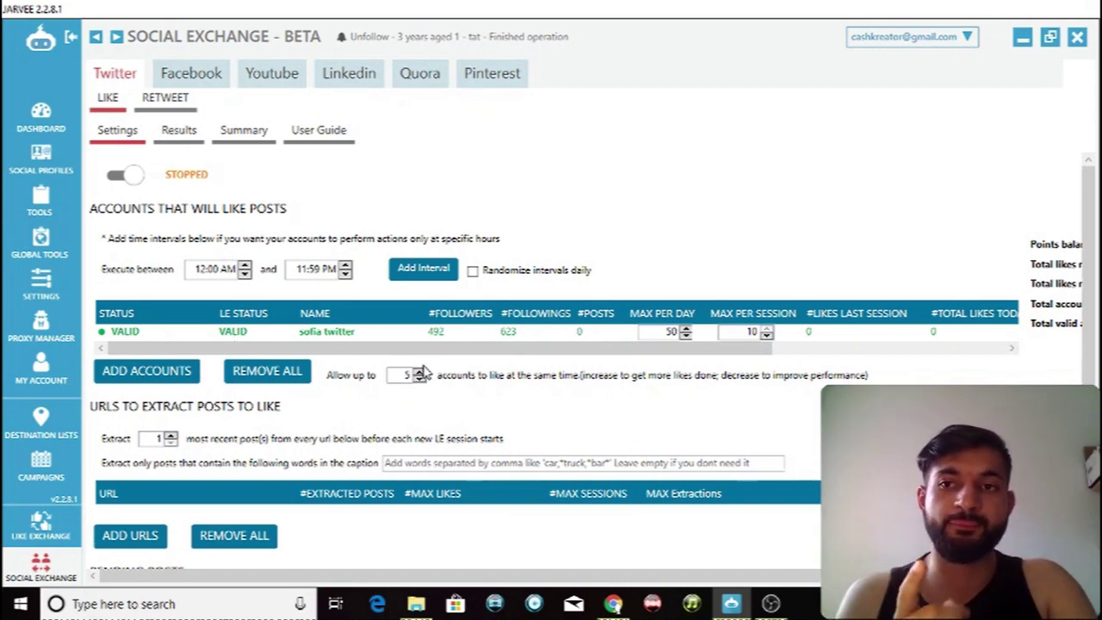
{"action": "left_click_drag", "start_coordinate": [534, 575], "coordinate": [606, 575]}
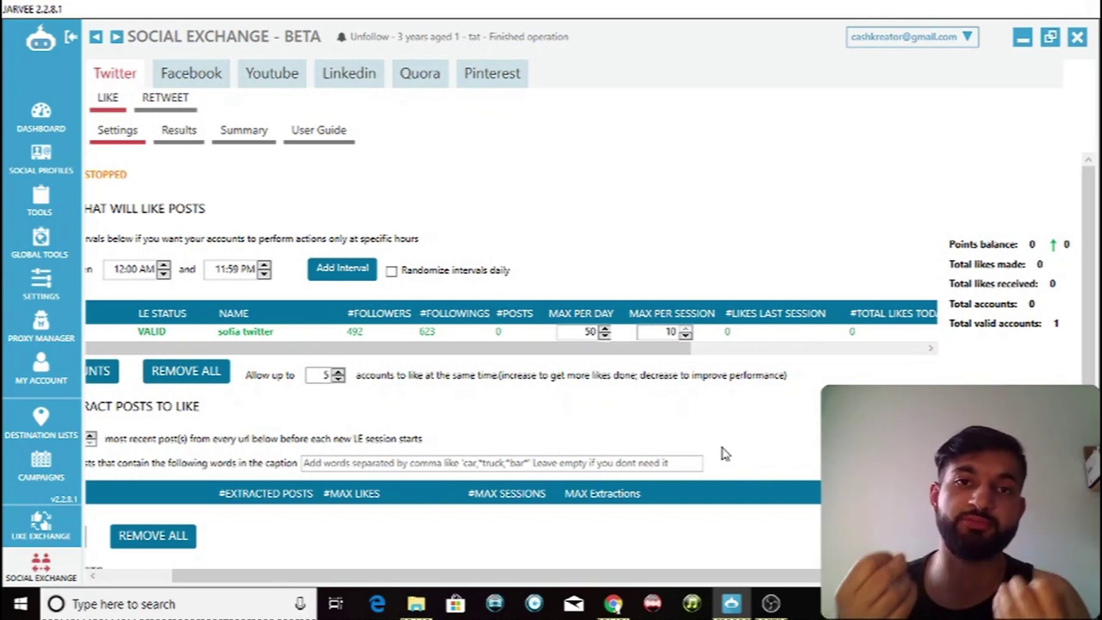
- Add the available Twitter account to the Retweet exchange with a maximum of 100 posts per day and 10 per session
{"action": "left_click", "coordinate": [176, 105]}
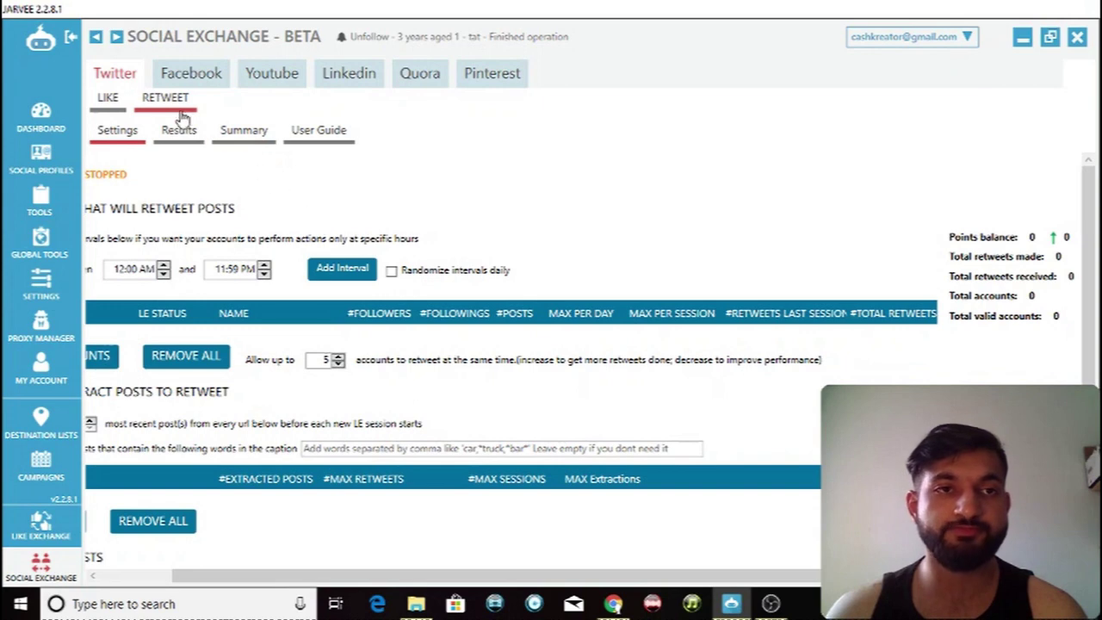
{"action": "left_click_drag", "start_coordinate": [410, 573], "coordinate": [339, 573]}
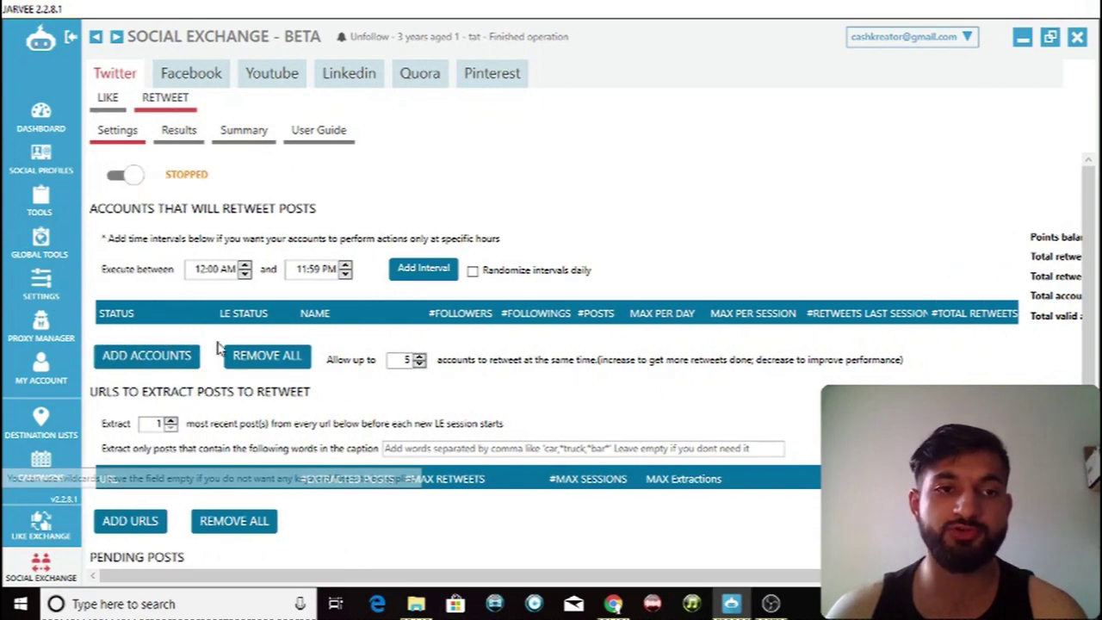
{"action": "left_click", "coordinate": [160, 360]}
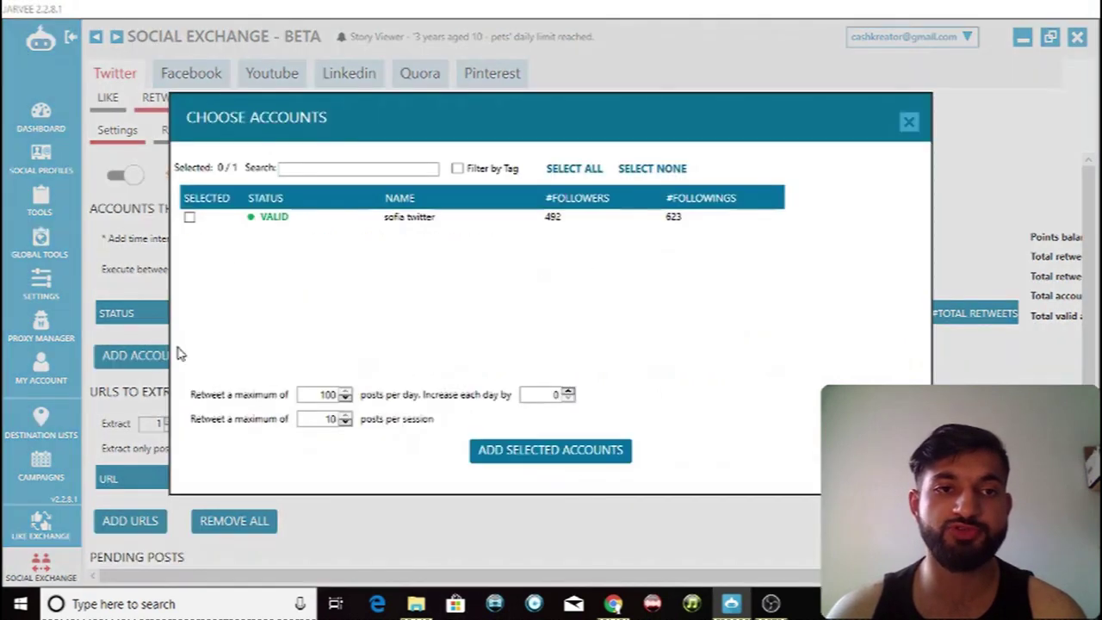
{"action": "left_click", "coordinate": [190, 218]}
{"action": "left_click", "coordinate": [490, 450]}
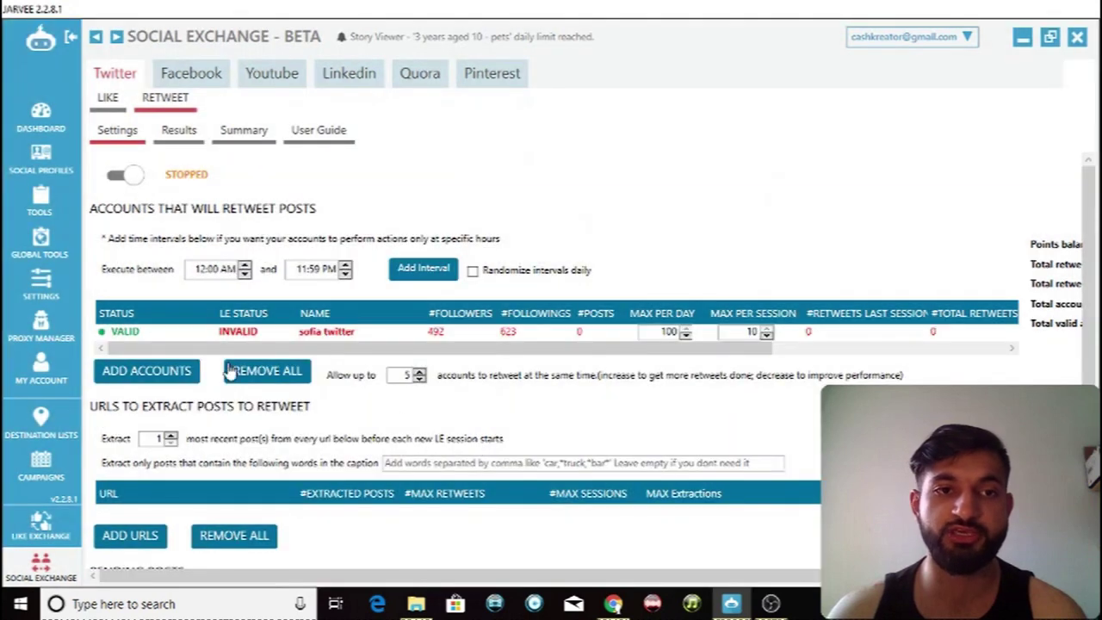
- Review the Retweet exchange's URL extraction section and its options for adding URLs, without adding any URL
{"action": "scroll", "coordinate": [228, 371], "scroll_direction": "down", "scroll_amount": 1}
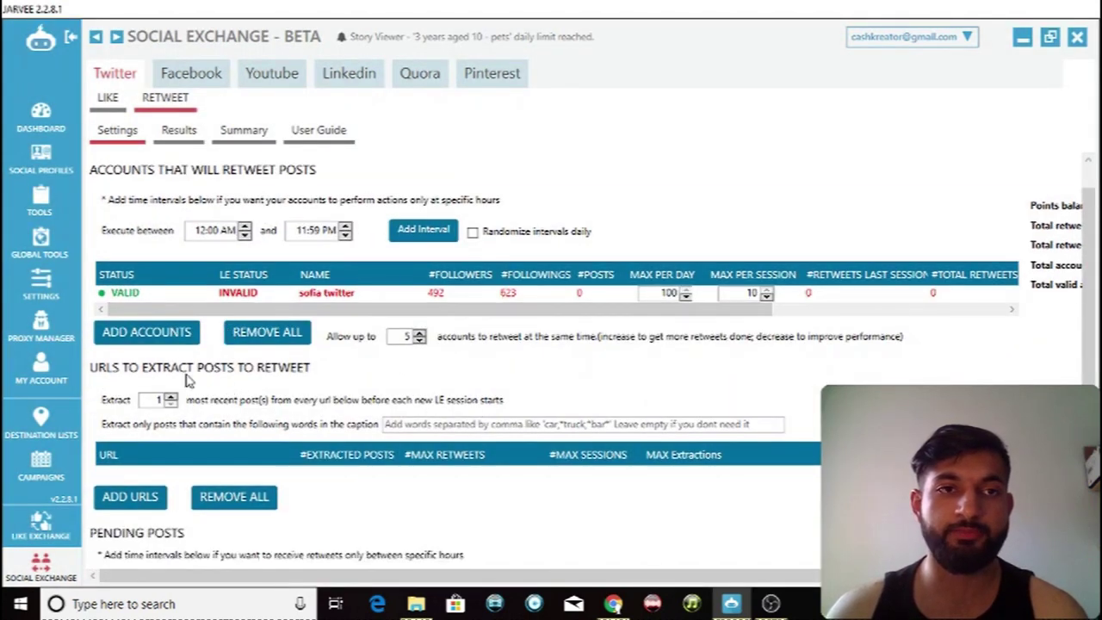
{"action": "scroll", "coordinate": [197, 343], "scroll_direction": "down", "scroll_amount": 2}
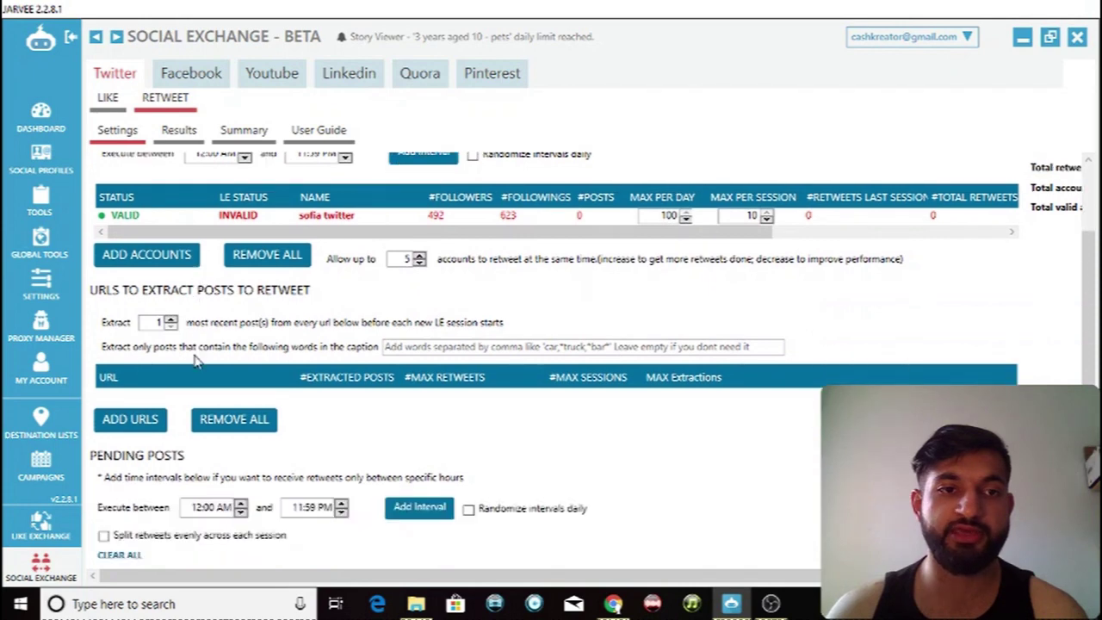
{"action": "left_click", "coordinate": [140, 423]}
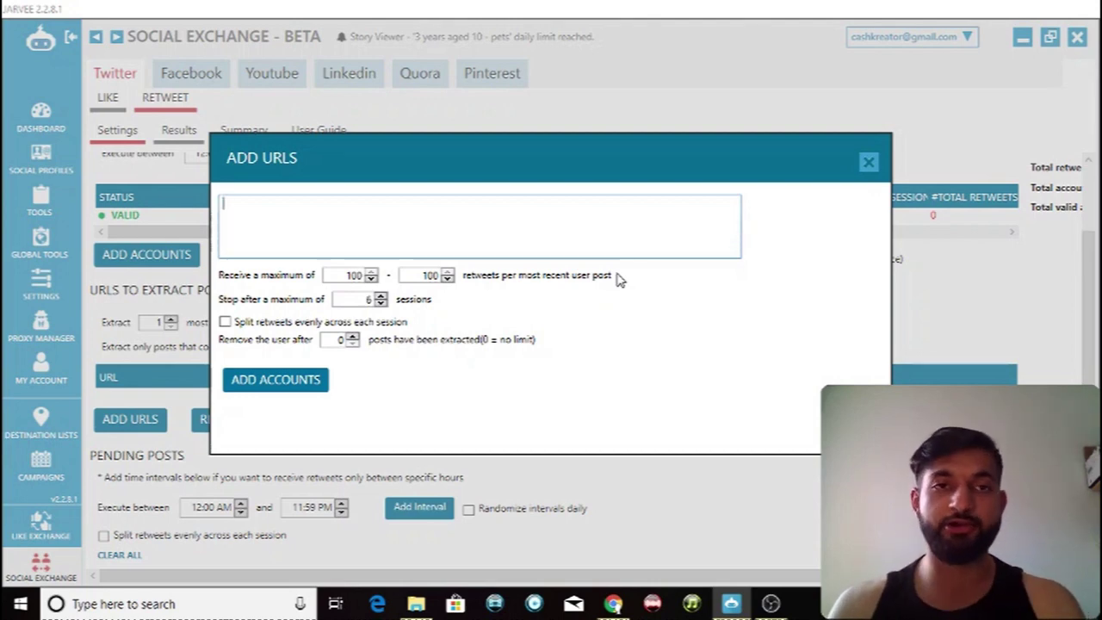
{"action": "left_click", "coordinate": [868, 162]}
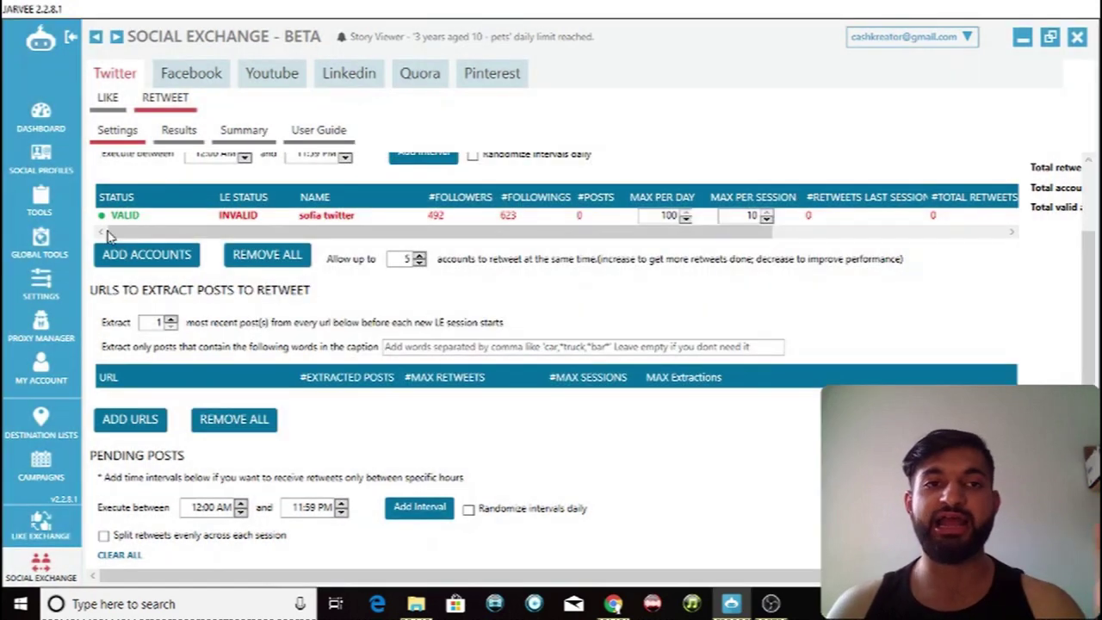
- Look through the exchange pages for Facebook, YouTube, LinkedIn, Quora and Pinterest
{"action": "left_click", "coordinate": [205, 74]}
{"action": "left_click", "coordinate": [276, 77]}
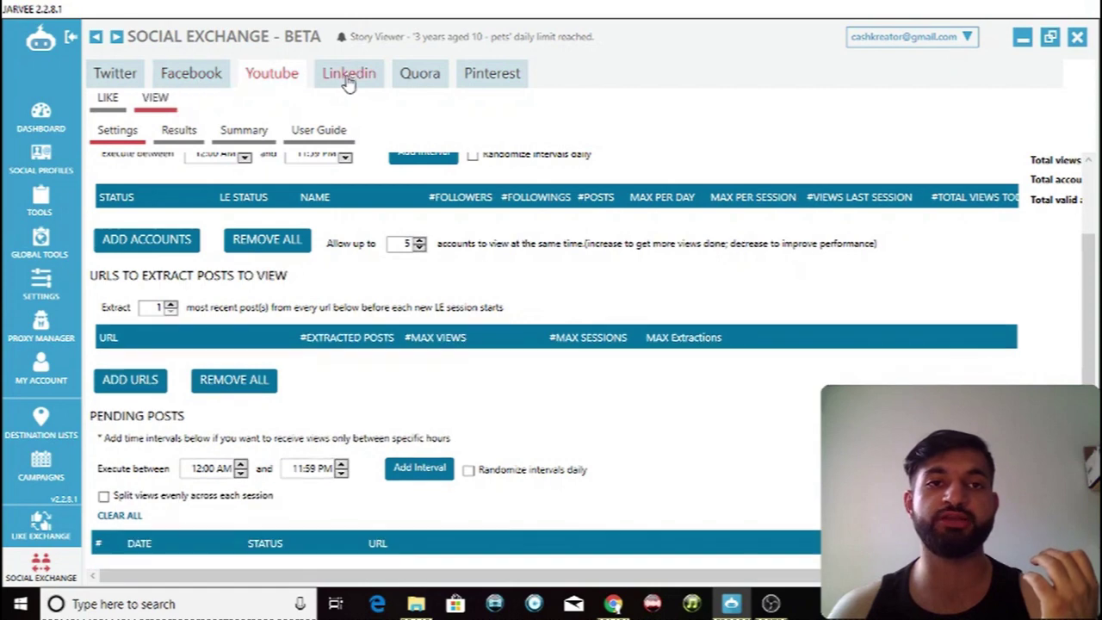
{"action": "left_click", "coordinate": [348, 76]}
{"action": "left_click", "coordinate": [420, 76]}
{"action": "left_click", "coordinate": [492, 74]}
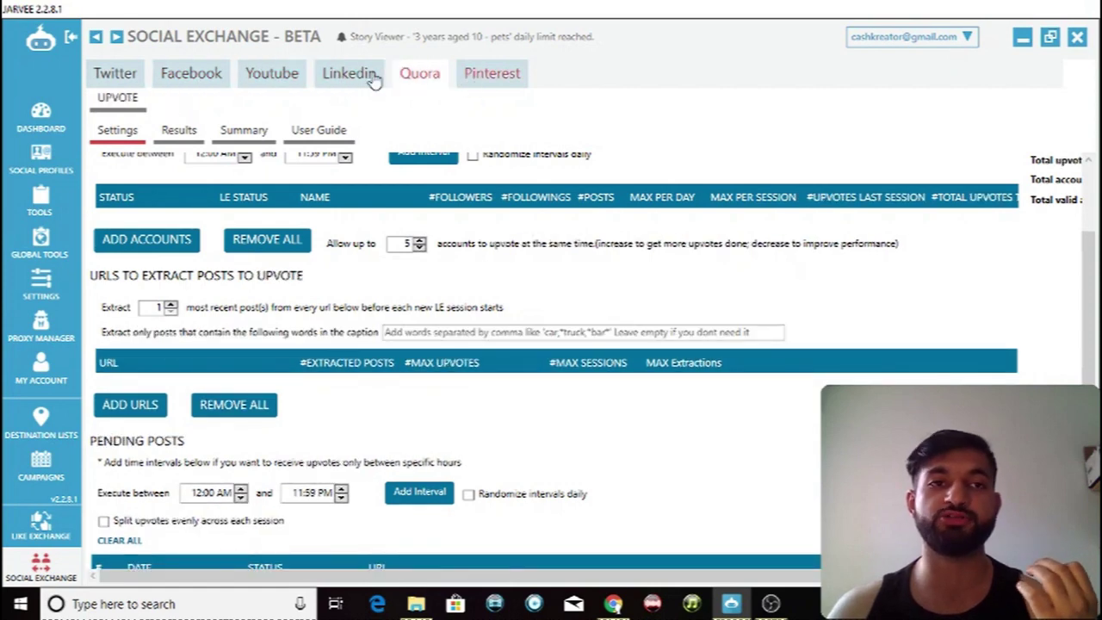
- Examine the Facebook Like and Share exchanges, including the URL extraction and pending posts settings for sharing
{"action": "left_click", "coordinate": [206, 76]}
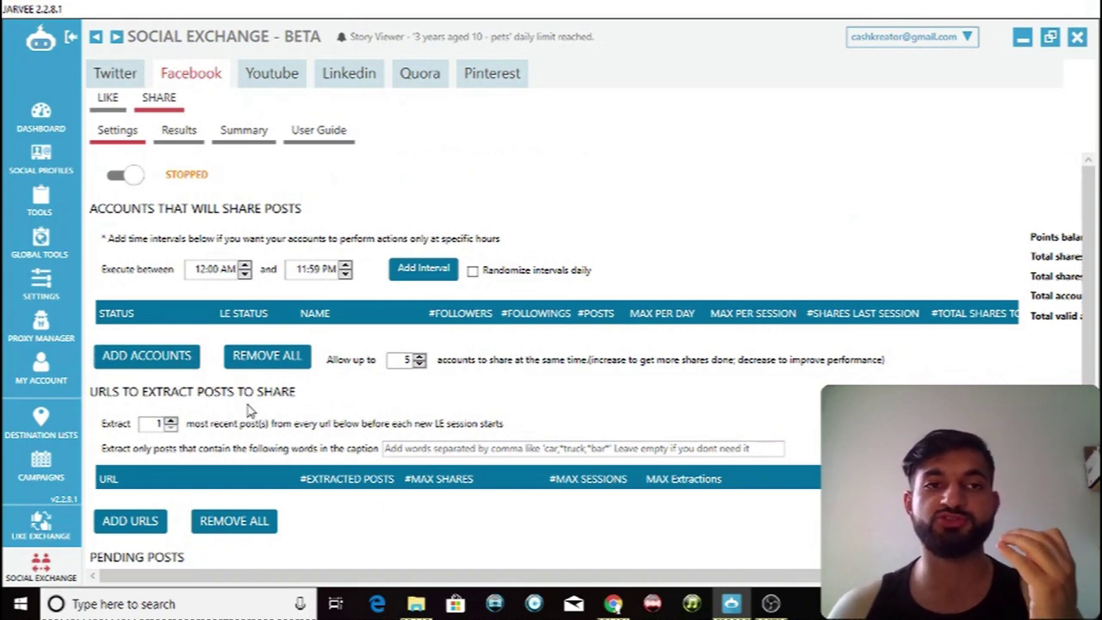
{"action": "left_click", "coordinate": [102, 101]}
{"action": "left_click", "coordinate": [159, 97]}
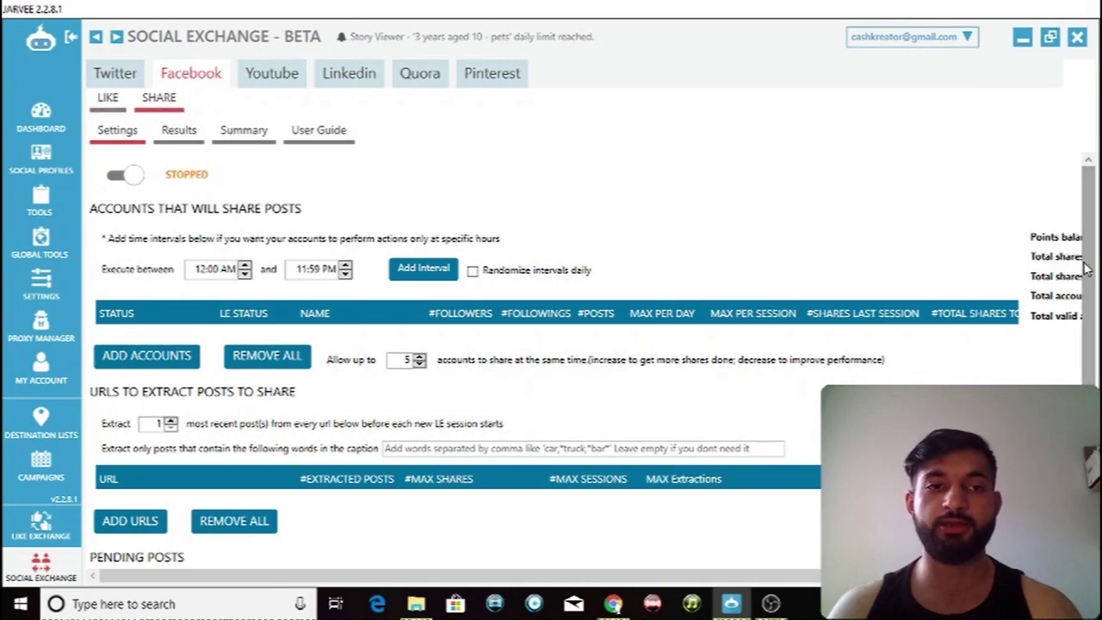
{"action": "scroll", "coordinate": [296, 379], "scroll_direction": "down", "scroll_amount": 2}
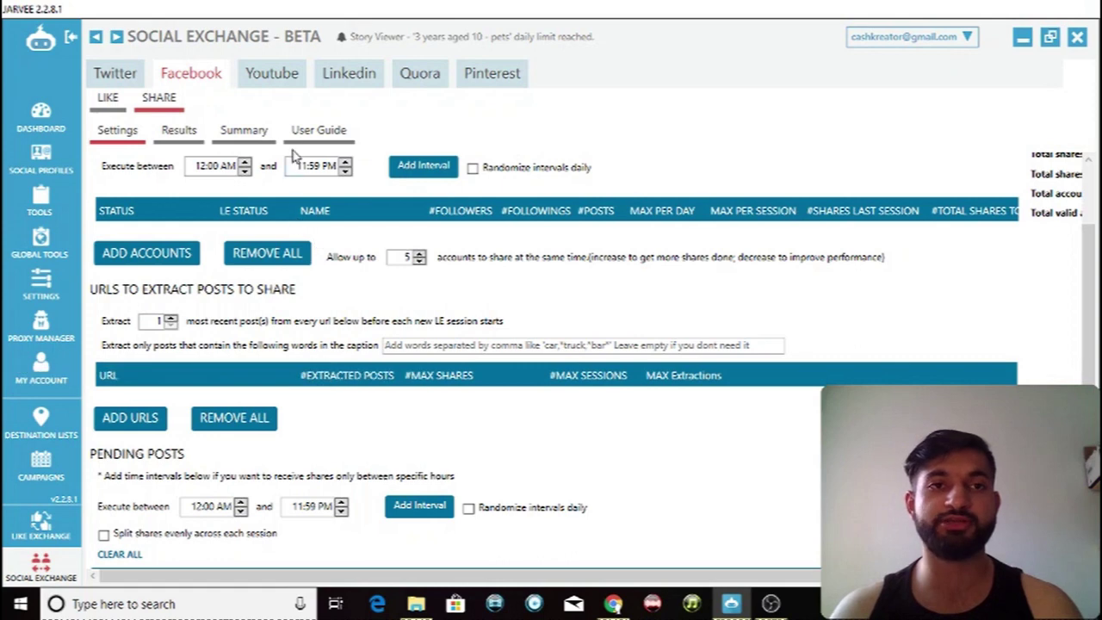
- Examine the YouTube View and Like exchanges, including the account selection and per-day limits for liking
{"action": "left_click", "coordinate": [269, 79]}
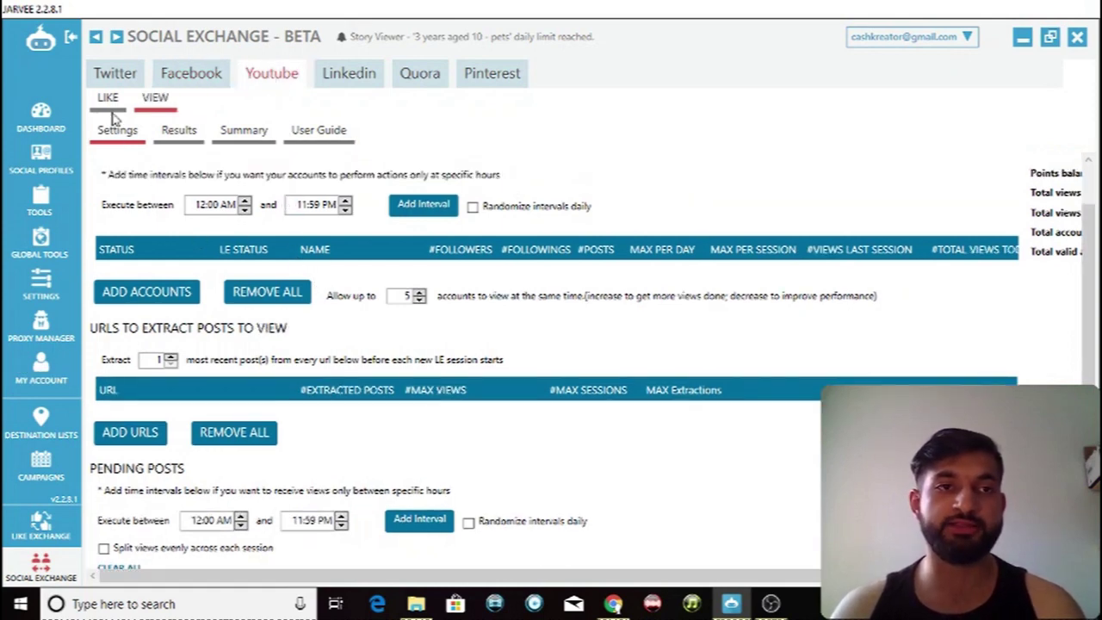
{"action": "left_click", "coordinate": [107, 99]}
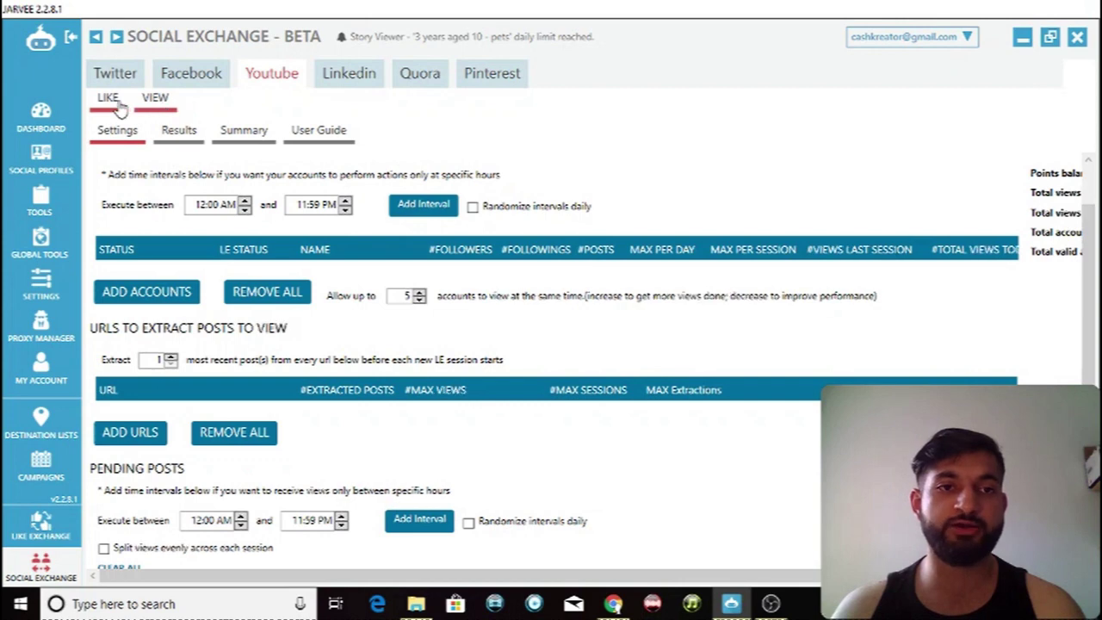
{"action": "left_click", "coordinate": [196, 293]}
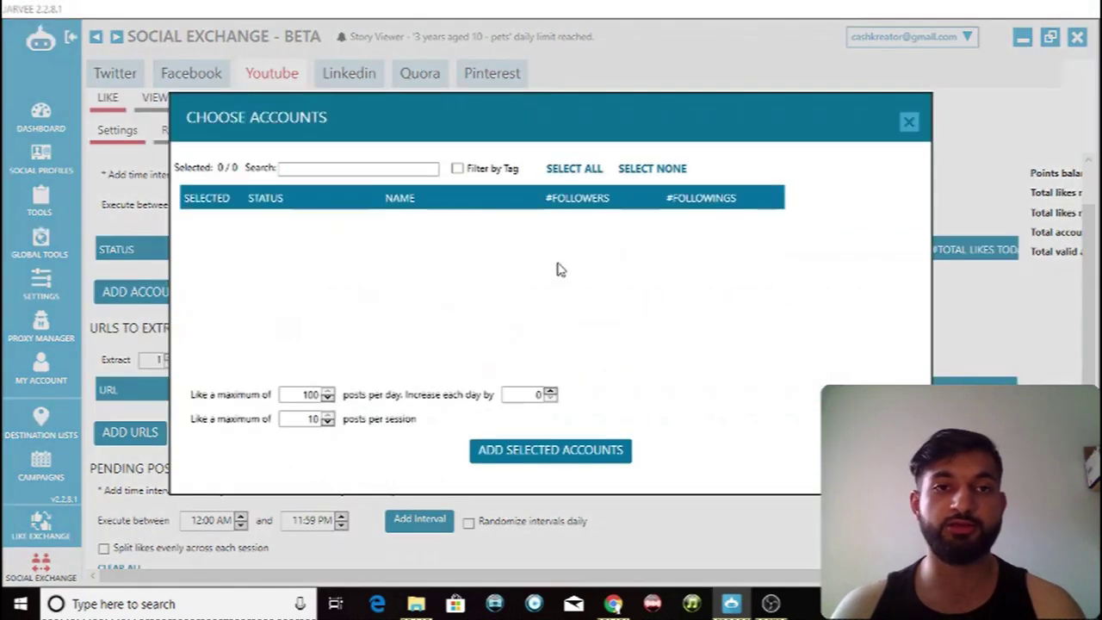
{"action": "left_click", "coordinate": [909, 124]}
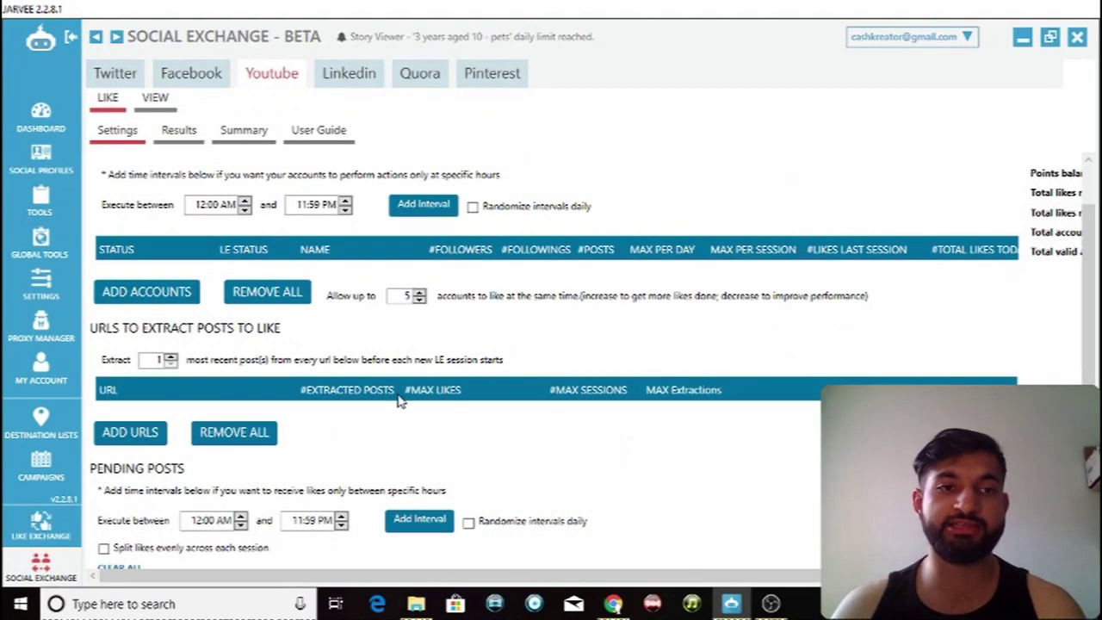
{"action": "scroll", "coordinate": [320, 372], "scroll_direction": "down", "scroll_amount": 1}
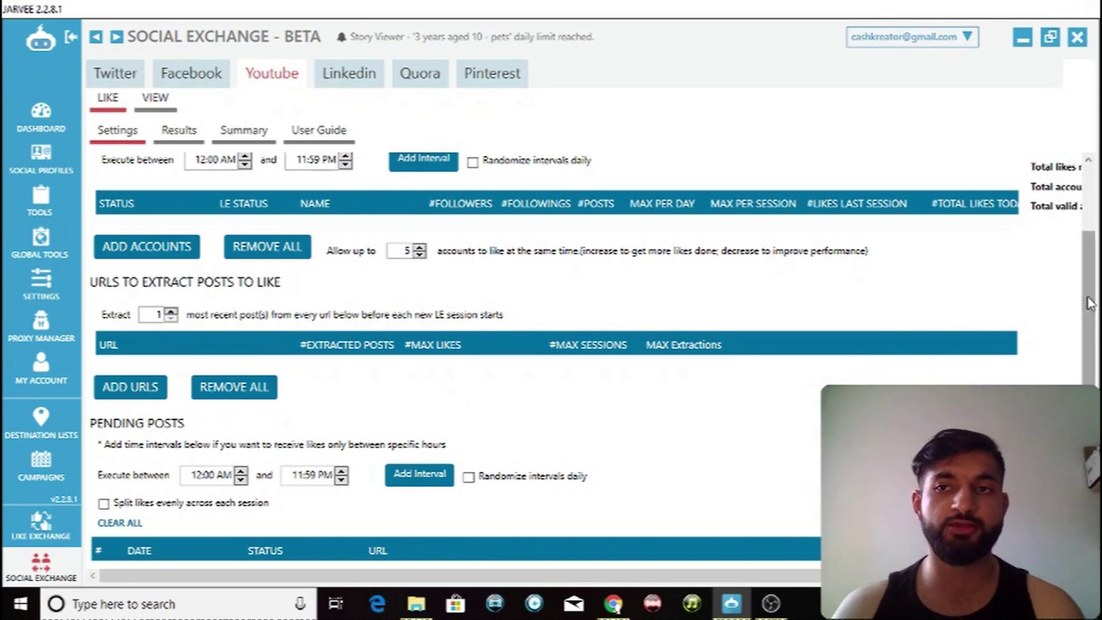
{"action": "scroll", "coordinate": [1055, 301], "scroll_direction": "up", "scroll_amount": 3}
- Examine the LinkedIn Like exchange, including its account selection, URL options and pending posts section, without adding anything
{"action": "left_click", "coordinate": [349, 76]}
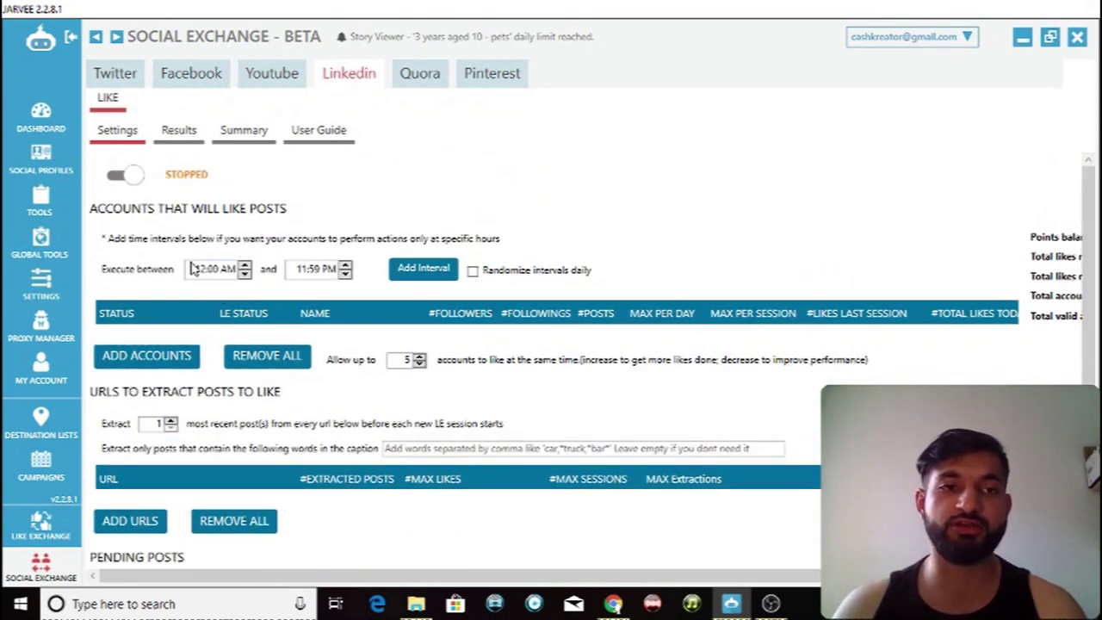
{"action": "left_click", "coordinate": [177, 368]}
{"action": "left_click", "coordinate": [910, 125]}
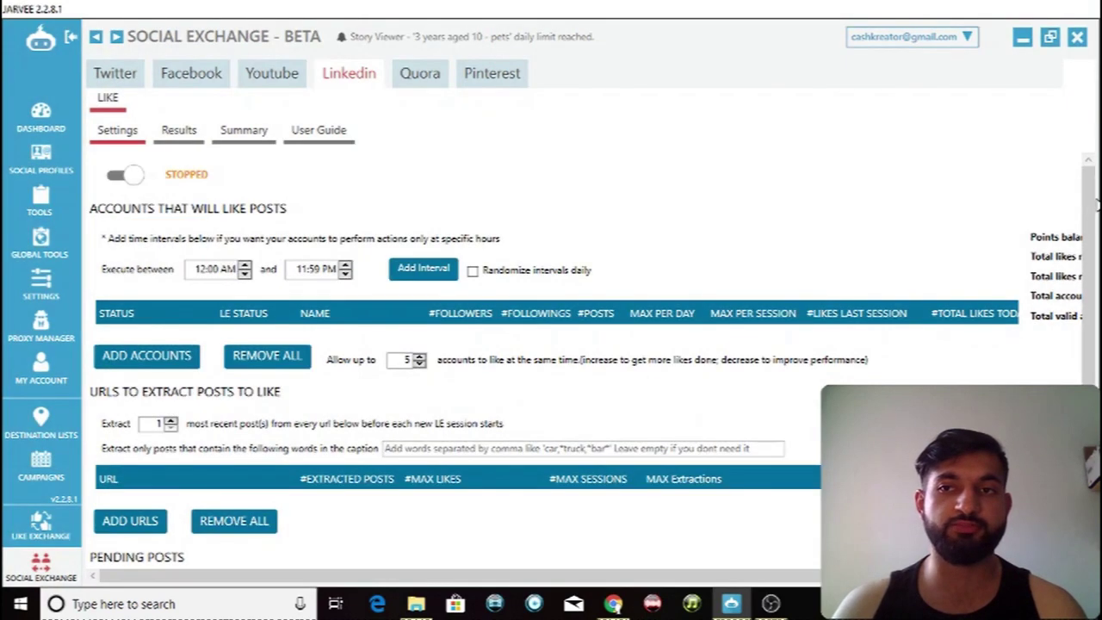
{"action": "scroll", "coordinate": [158, 398], "scroll_direction": "down", "scroll_amount": 3}
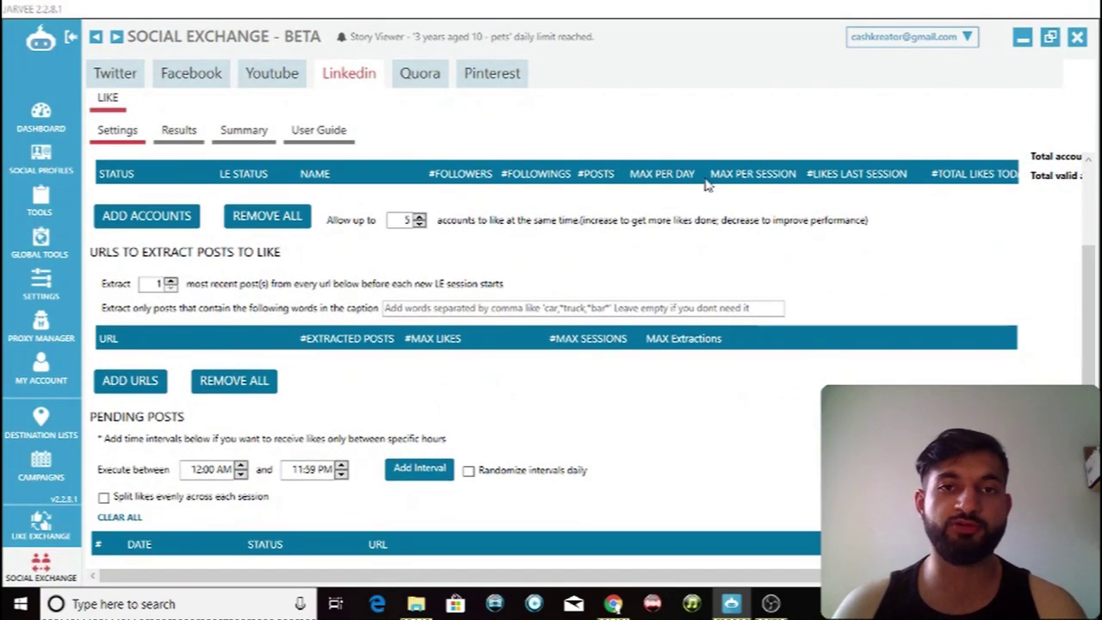
{"action": "left_click", "coordinate": [157, 392]}
{"action": "left_click", "coordinate": [865, 160]}
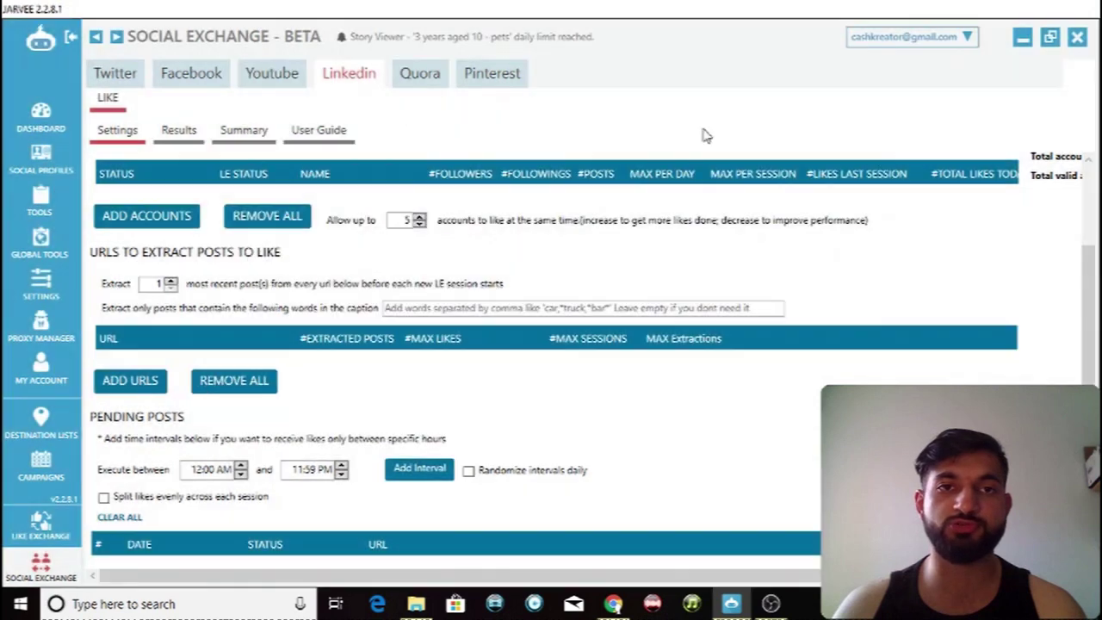
- Examine the Quora Upvote exchange, including its account selection and URL options, without adding anything
{"action": "left_click", "coordinate": [423, 79]}
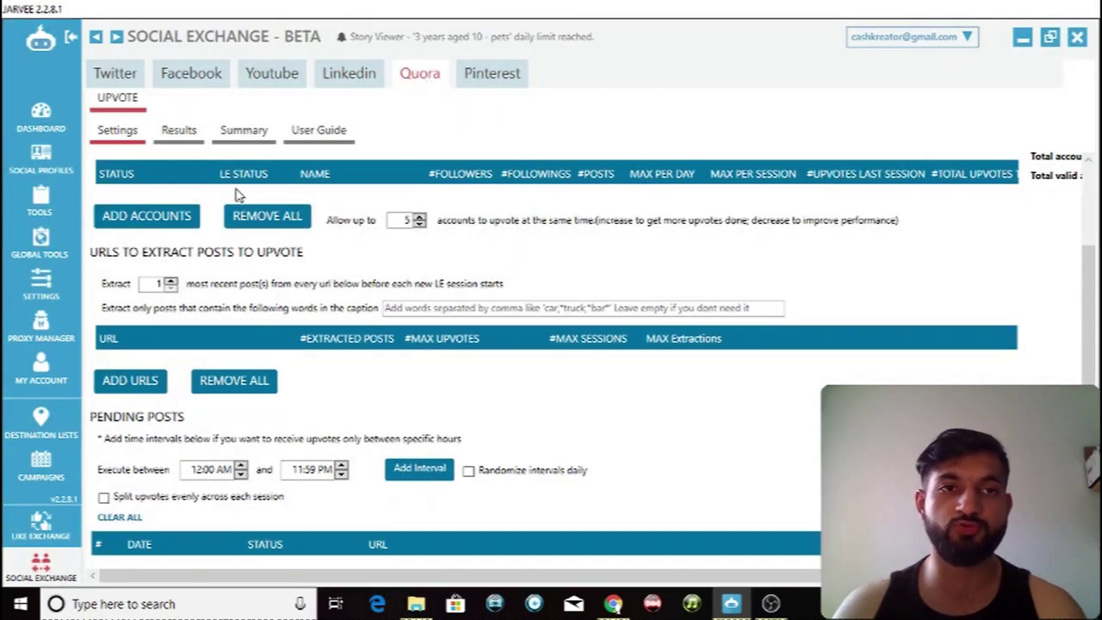
{"action": "left_click", "coordinate": [147, 216]}
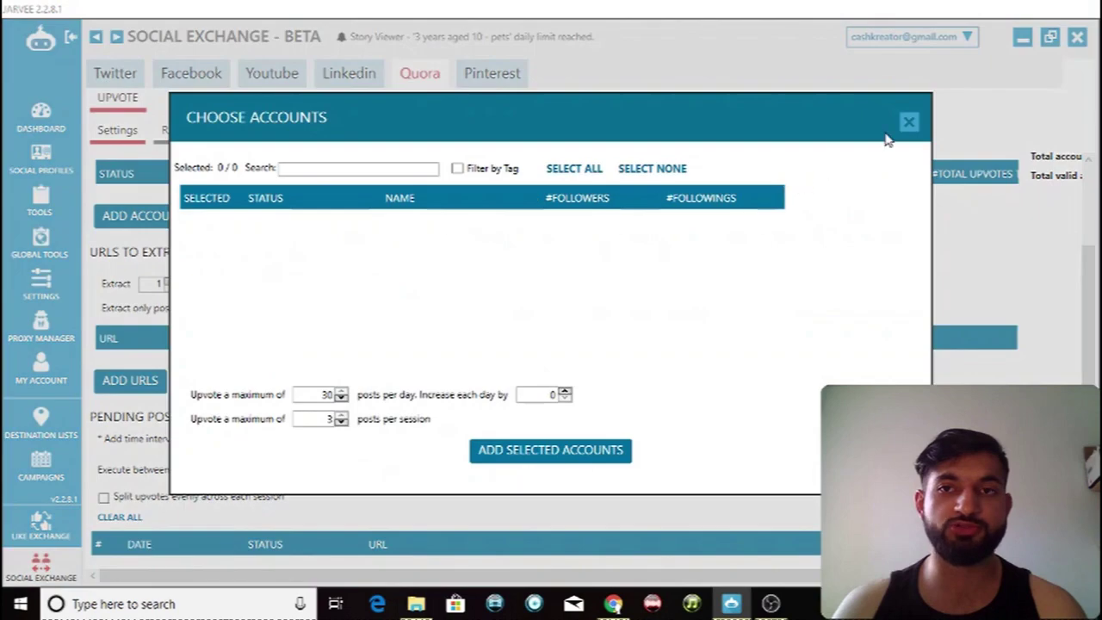
{"action": "left_click", "coordinate": [907, 120]}
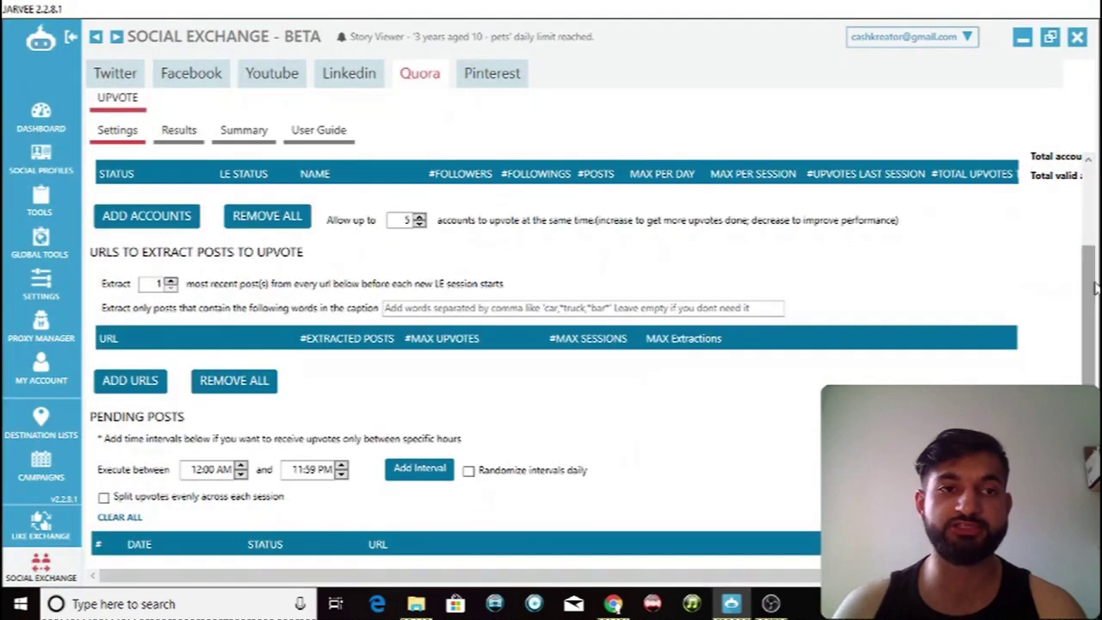
{"action": "scroll", "coordinate": [1068, 258], "scroll_direction": "down", "scroll_amount": 1}
{"action": "left_click", "coordinate": [129, 336]}
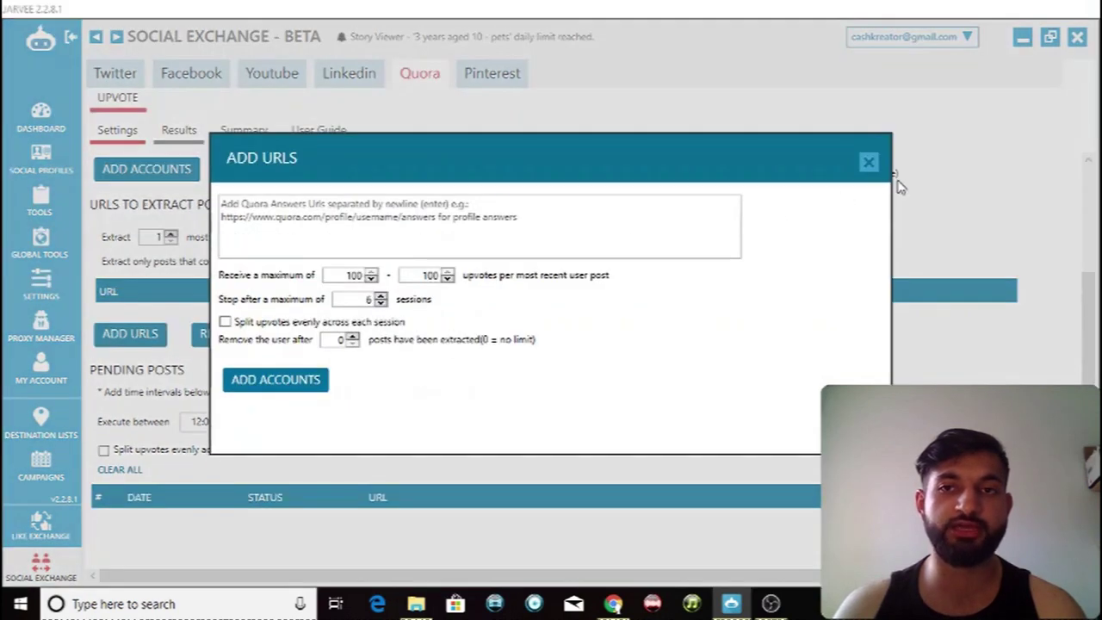
{"action": "left_click", "coordinate": [869, 163]}
{"action": "scroll", "coordinate": [1089, 327], "scroll_direction": "up", "scroll_amount": 4}
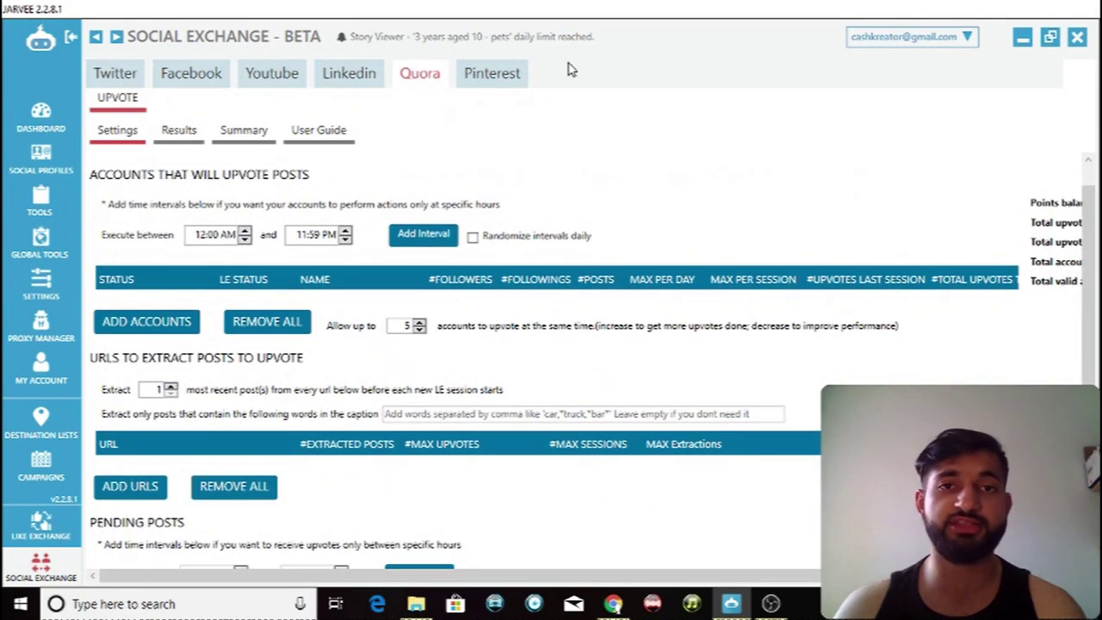
- Examine the Pinterest Repin exchange, including its account selection, URL options and pending posts section, without adding anything
{"action": "left_click", "coordinate": [492, 75]}
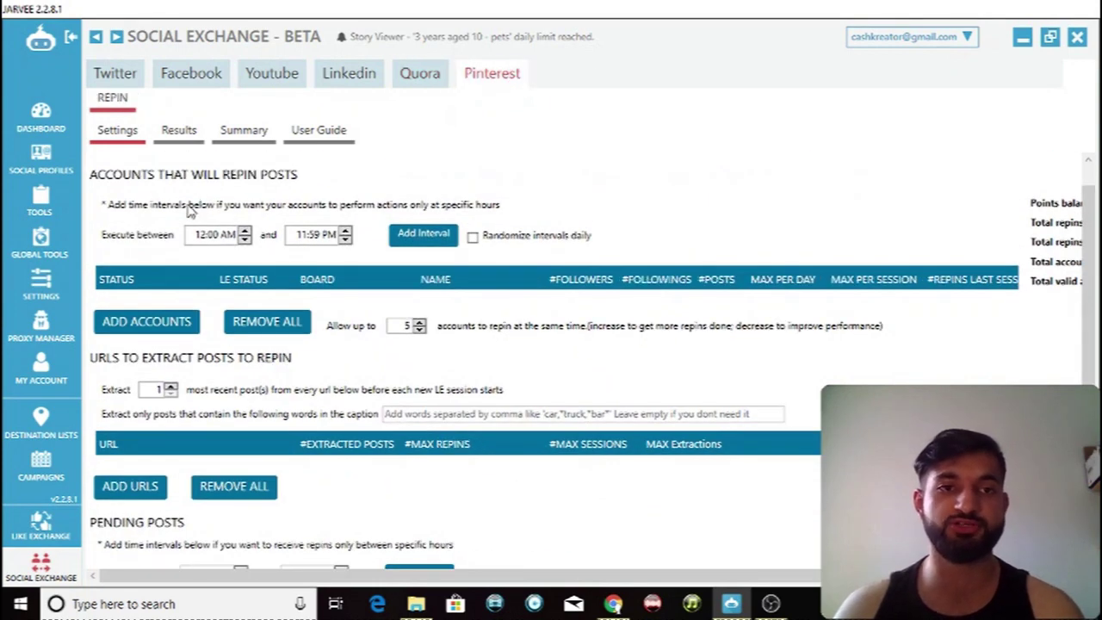
{"action": "left_click", "coordinate": [159, 332]}
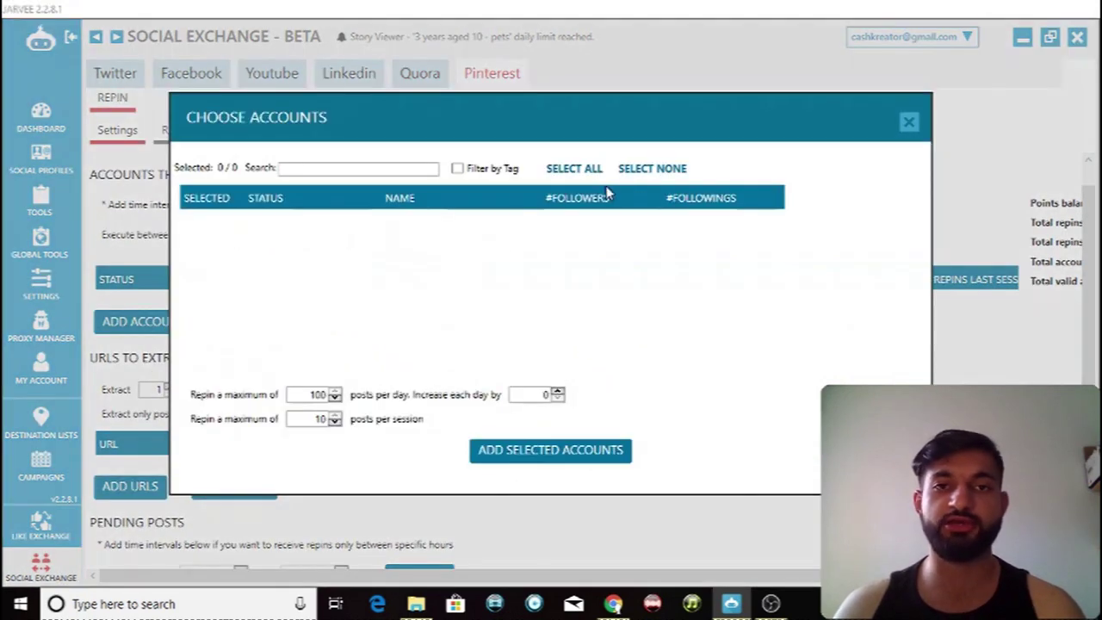
{"action": "left_click", "coordinate": [908, 120]}
{"action": "scroll", "coordinate": [430, 327], "scroll_direction": "down", "scroll_amount": 3}
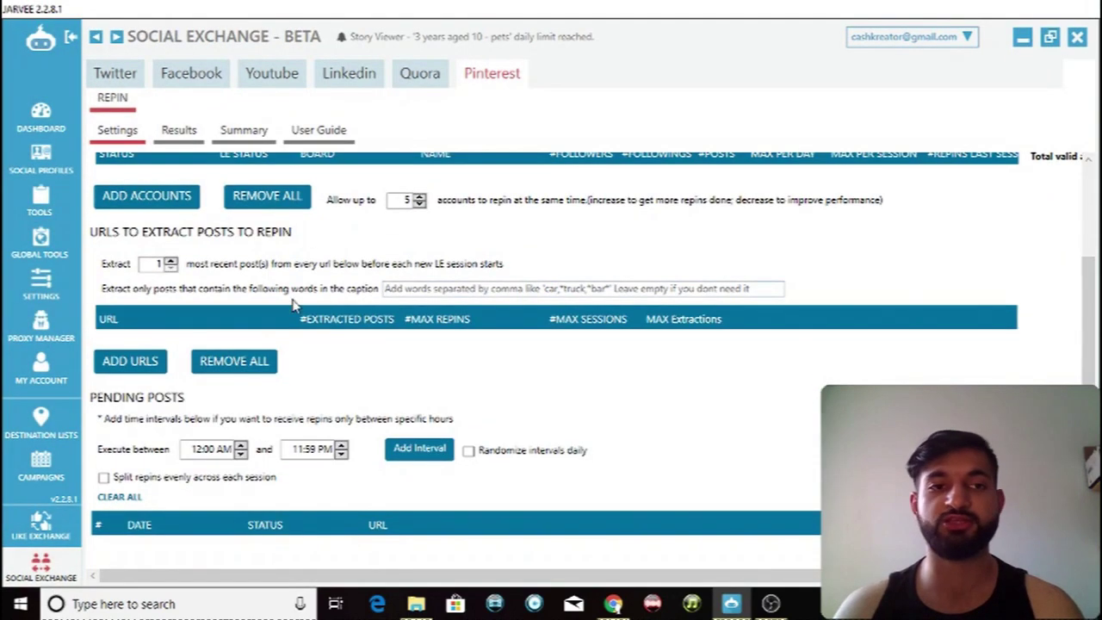
{"action": "left_click", "coordinate": [130, 361]}
{"action": "left_click", "coordinate": [870, 164]}
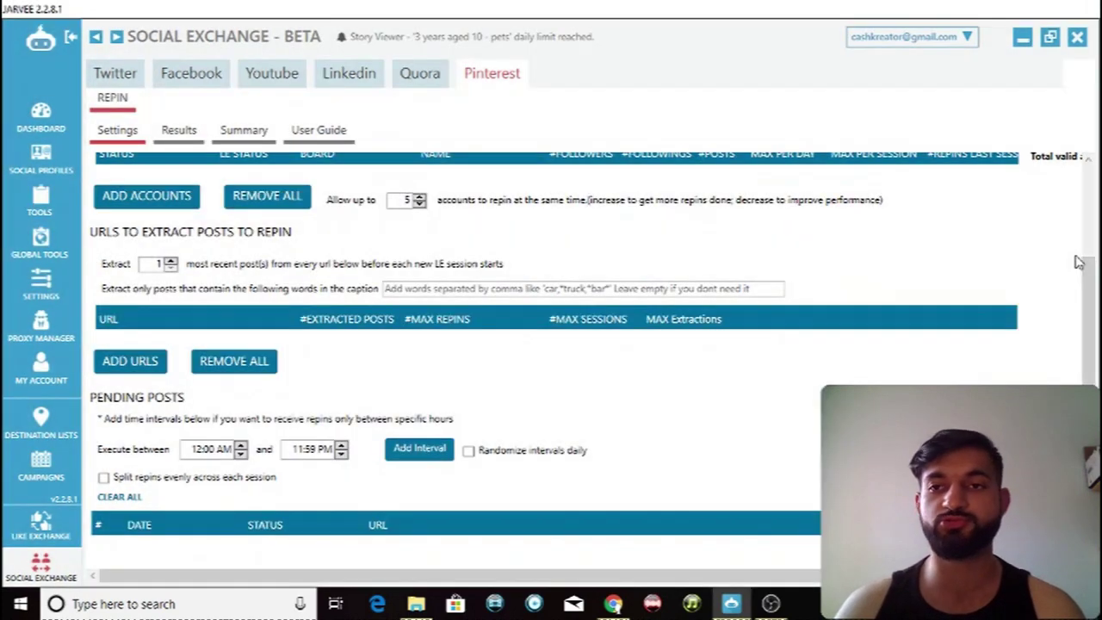
- Return to the Twitter Like exchange and review its URL options, account table and time interval settings
{"action": "left_click", "coordinate": [116, 80]}
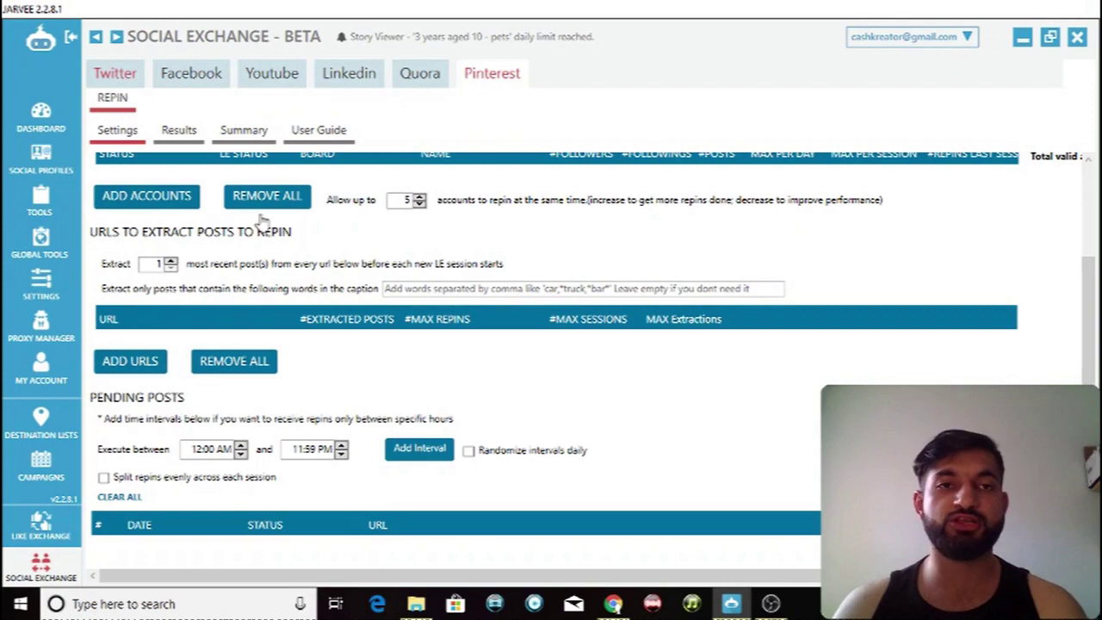
{"action": "scroll", "coordinate": [206, 443], "scroll_direction": "up", "scroll_amount": 1}
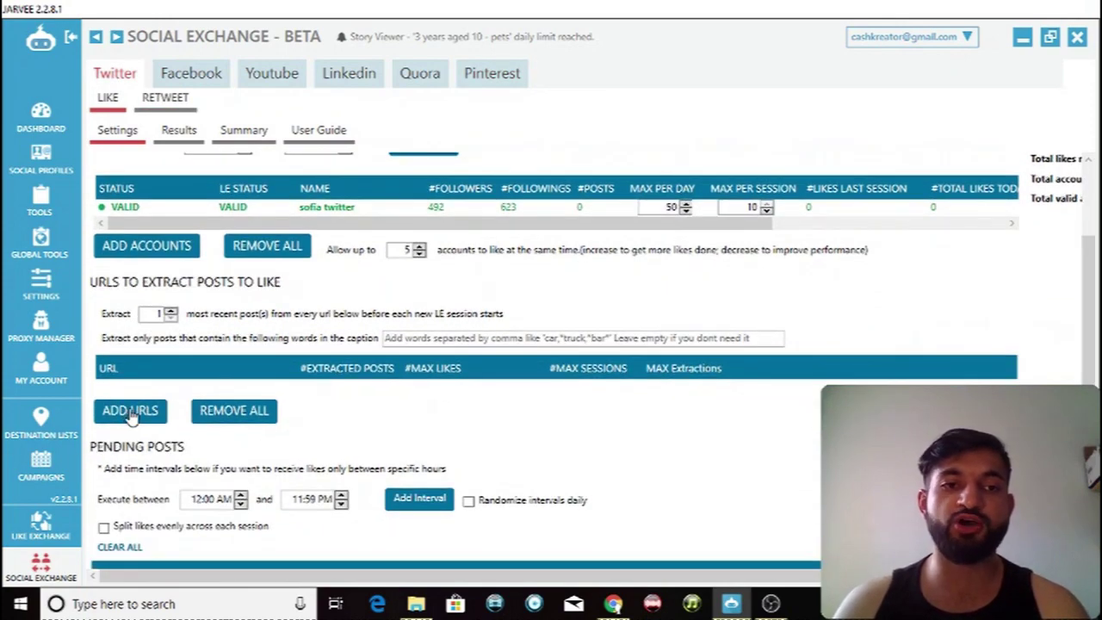
{"action": "left_click", "coordinate": [130, 412]}
{"action": "left_click", "coordinate": [868, 164]}
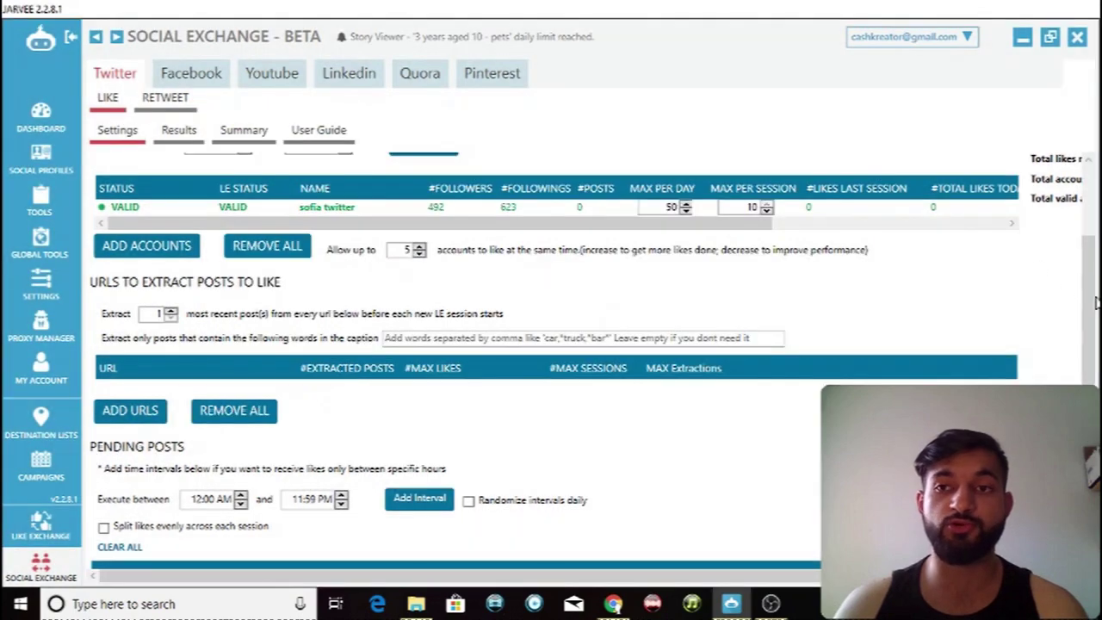
{"action": "scroll", "coordinate": [1098, 304], "scroll_direction": "up", "scroll_amount": 3}
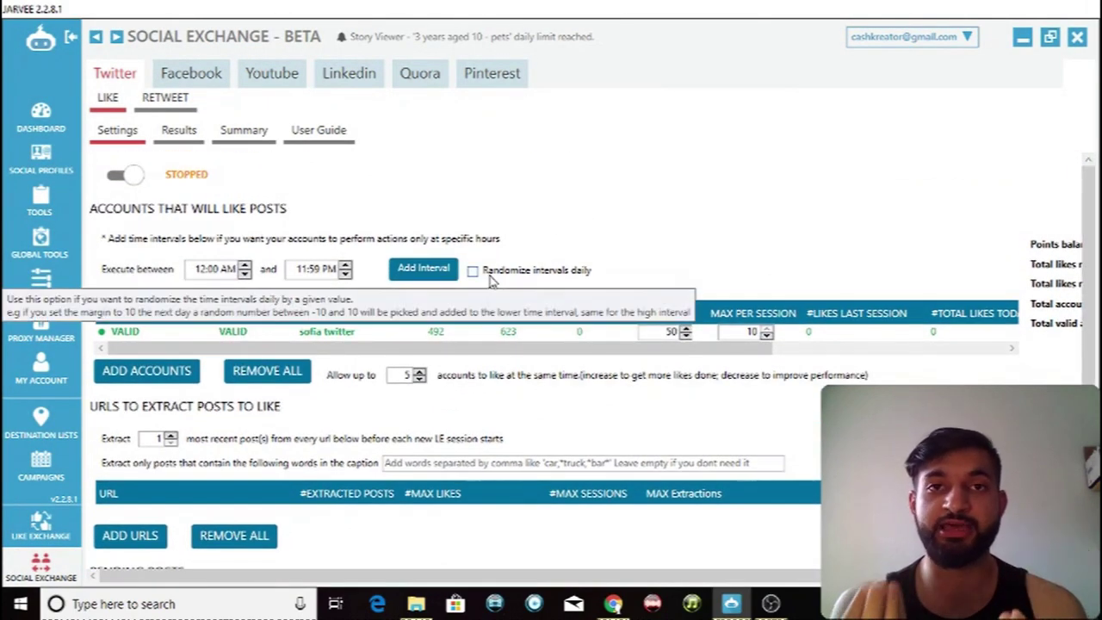
- Check the list of social profiles, including the Twitter account, and return to the Social Exchange tool
{"action": "left_click", "coordinate": [60, 169]}
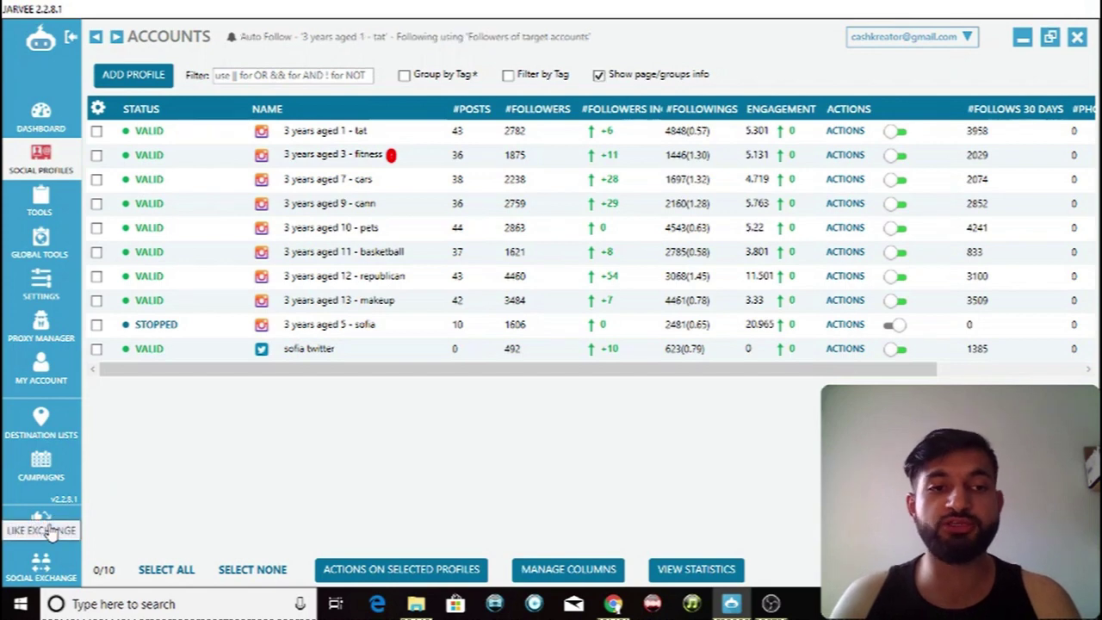
{"action": "left_click", "coordinate": [49, 569]}
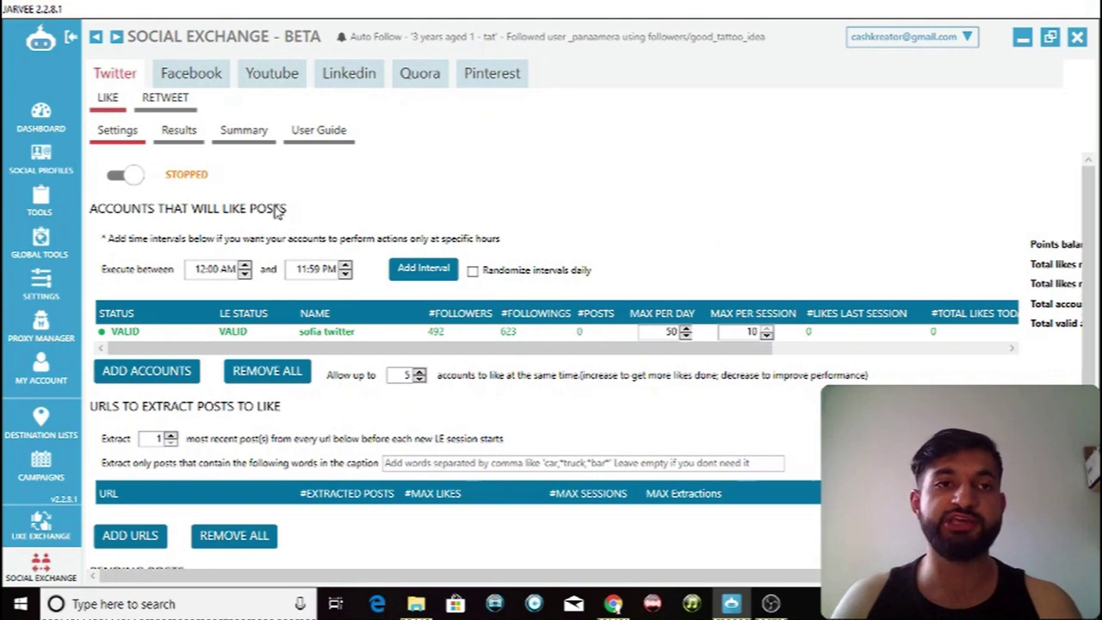
- Read through the Twitter Like exchange user guide, covering how the tool works and the things to know
{"action": "left_click", "coordinate": [330, 138]}
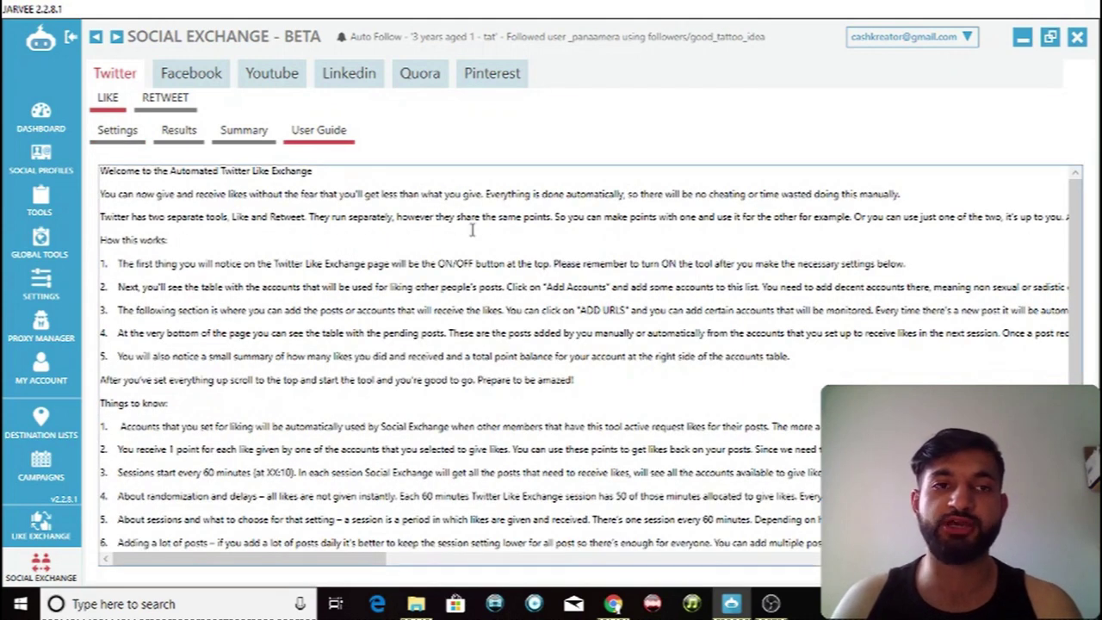
{"action": "left_click_drag", "start_coordinate": [121, 196], "coordinate": [286, 196]}
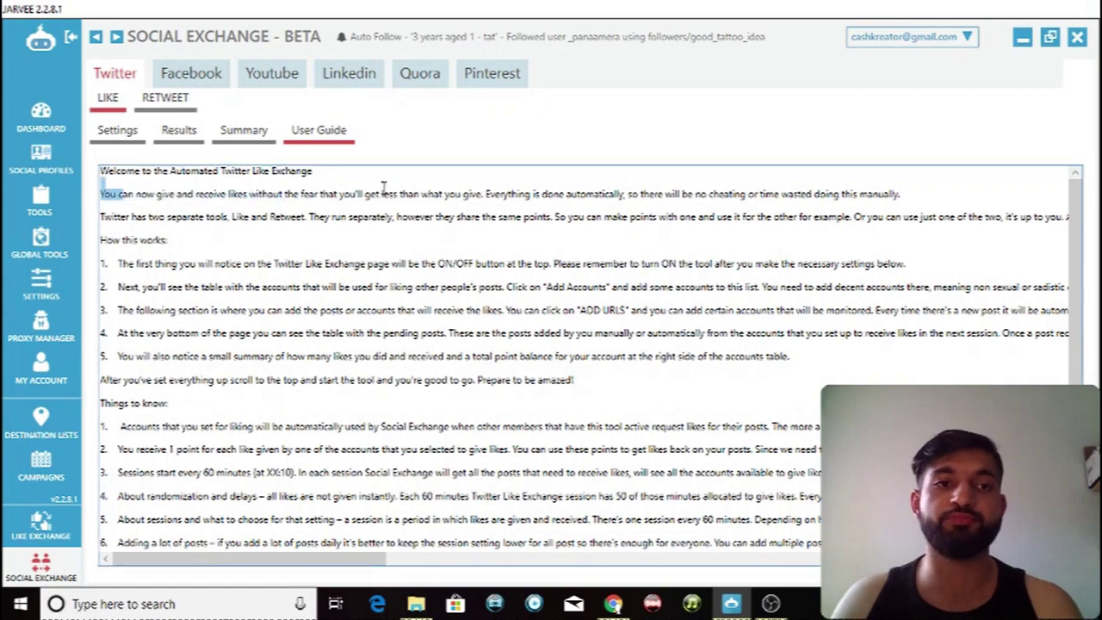
{"action": "left_click", "coordinate": [343, 231]}
{"action": "scroll", "coordinate": [471, 282], "scroll_direction": "down", "scroll_amount": 1}
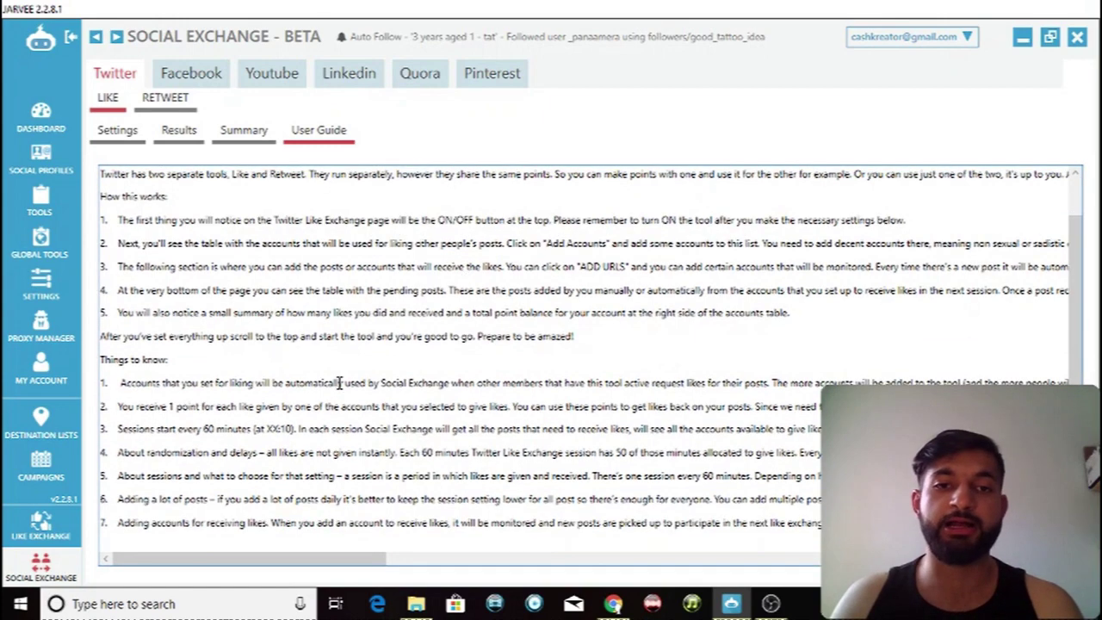
{"action": "left_click_drag", "start_coordinate": [340, 383], "coordinate": [546, 364]}
{"action": "left_click", "coordinate": [544, 361]}
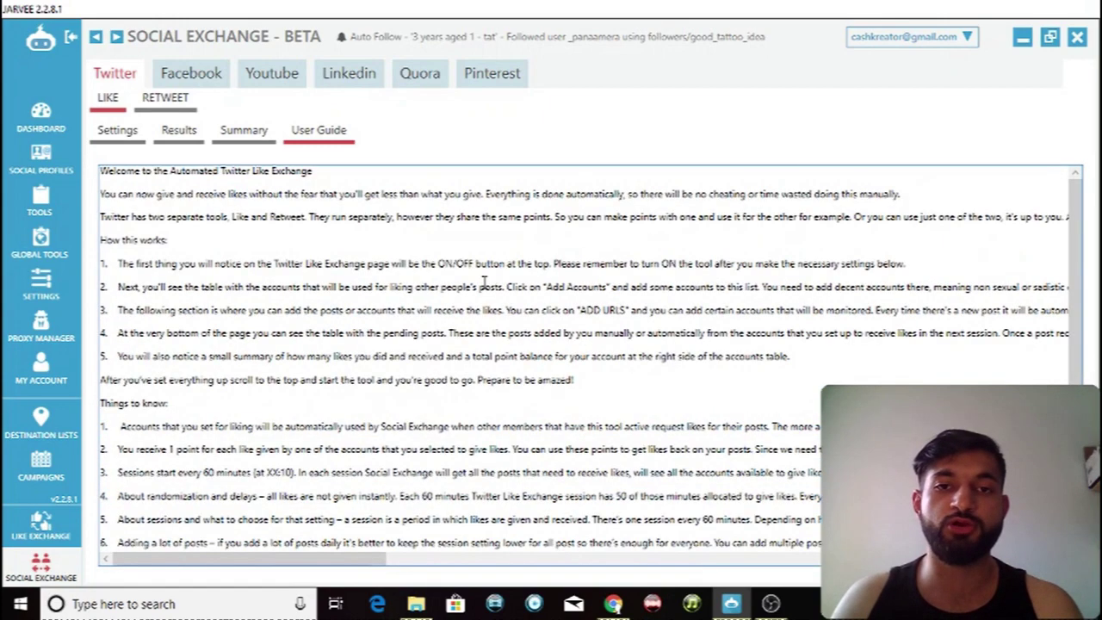